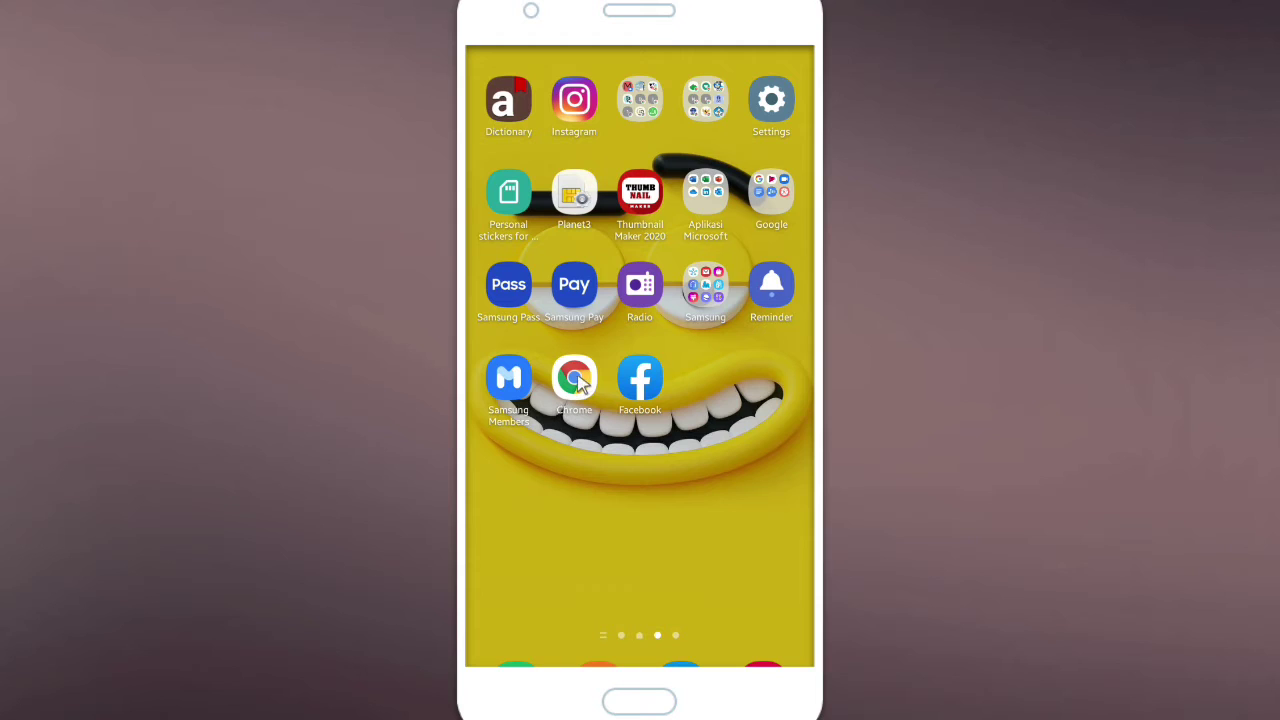
# Open the Facebook app and log in with the account's email or phone number and its password.
pyautogui.click(640, 384)
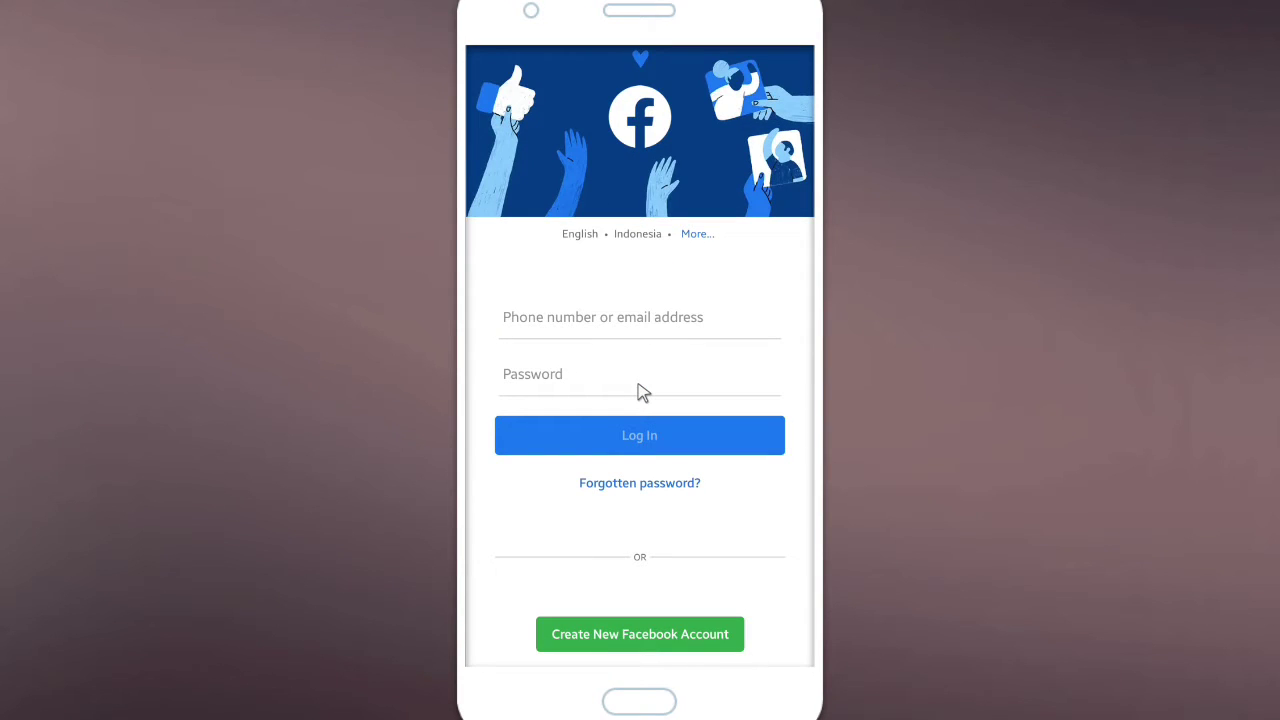
pyautogui.click(646, 322)
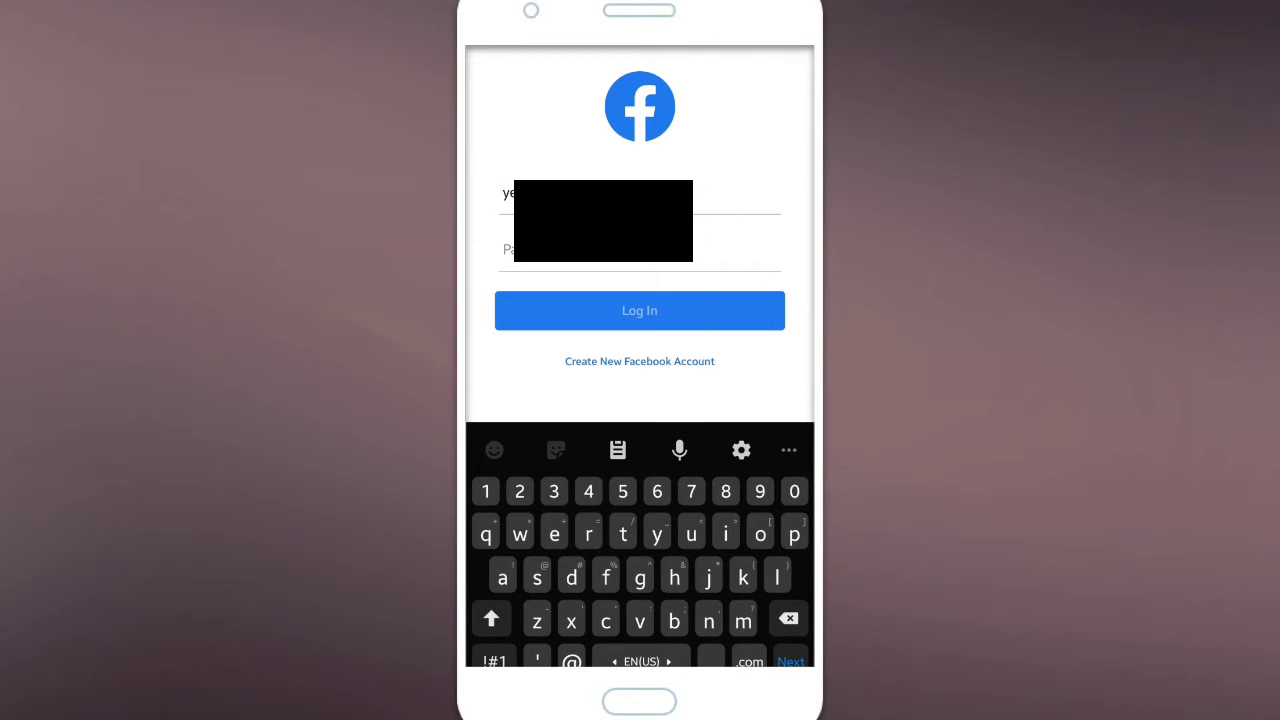
pyautogui.click(640, 250)
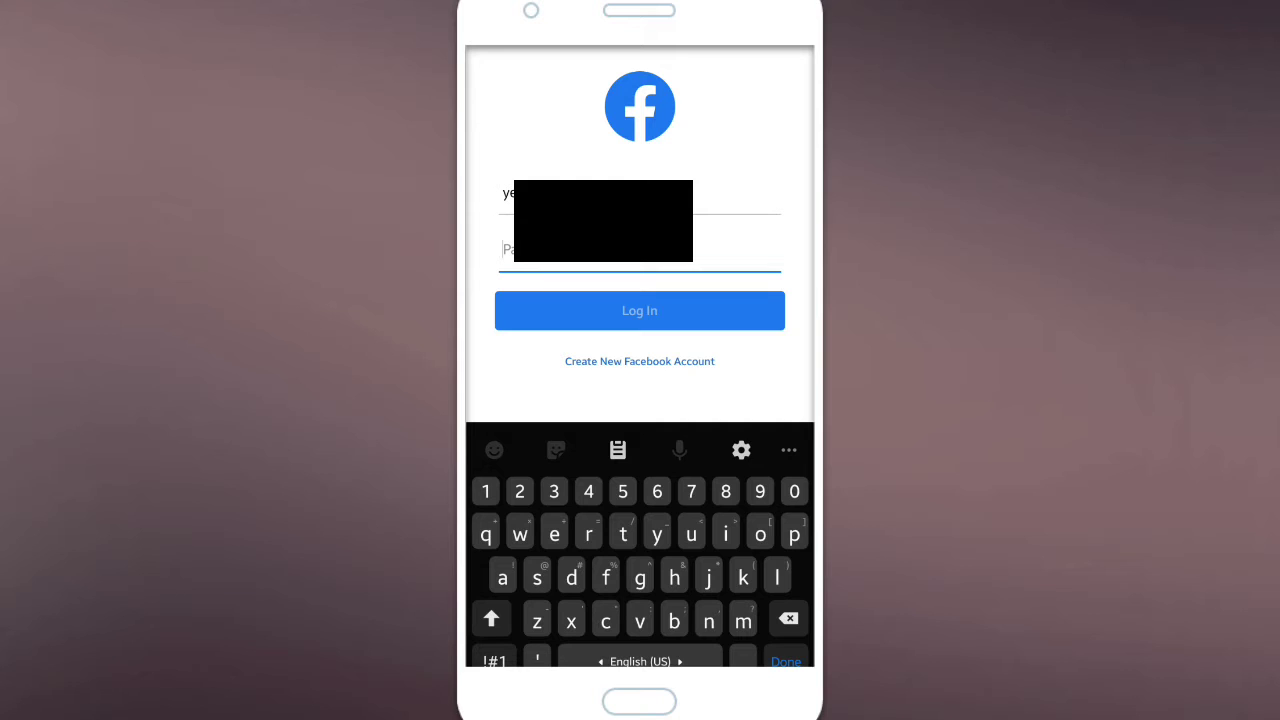
pyautogui.write('••')
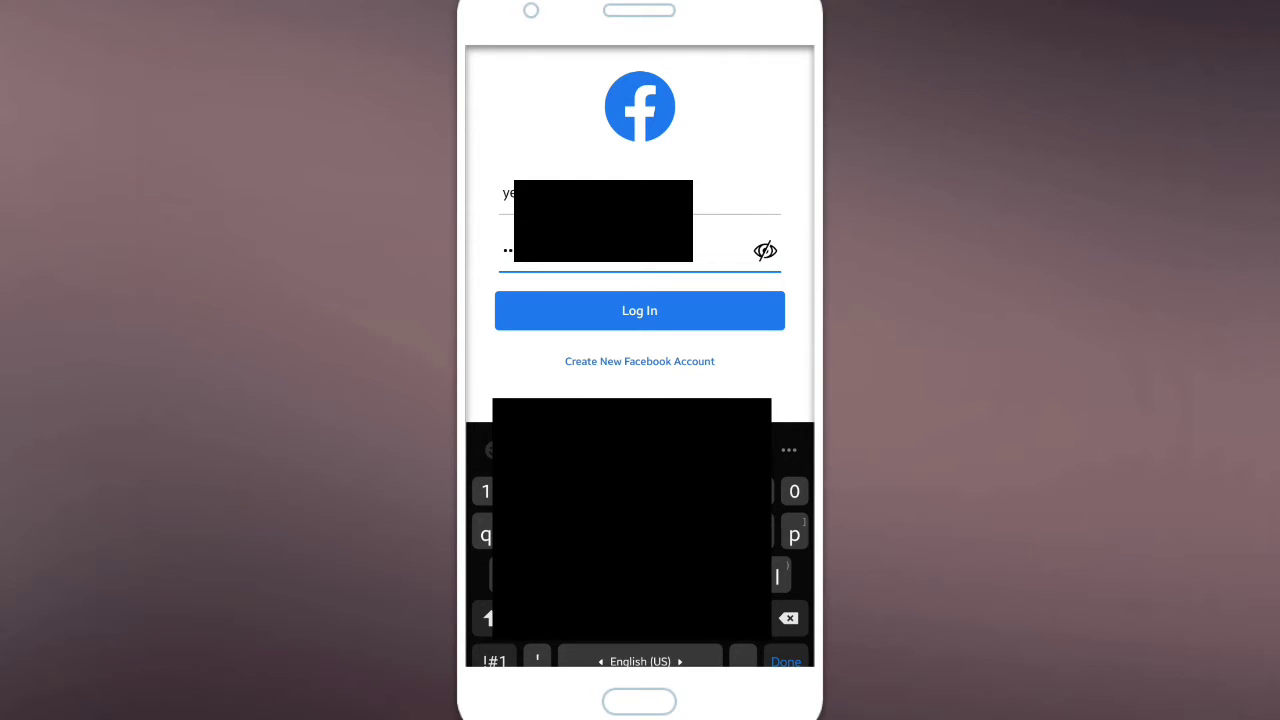
pyautogui.click(648, 305)
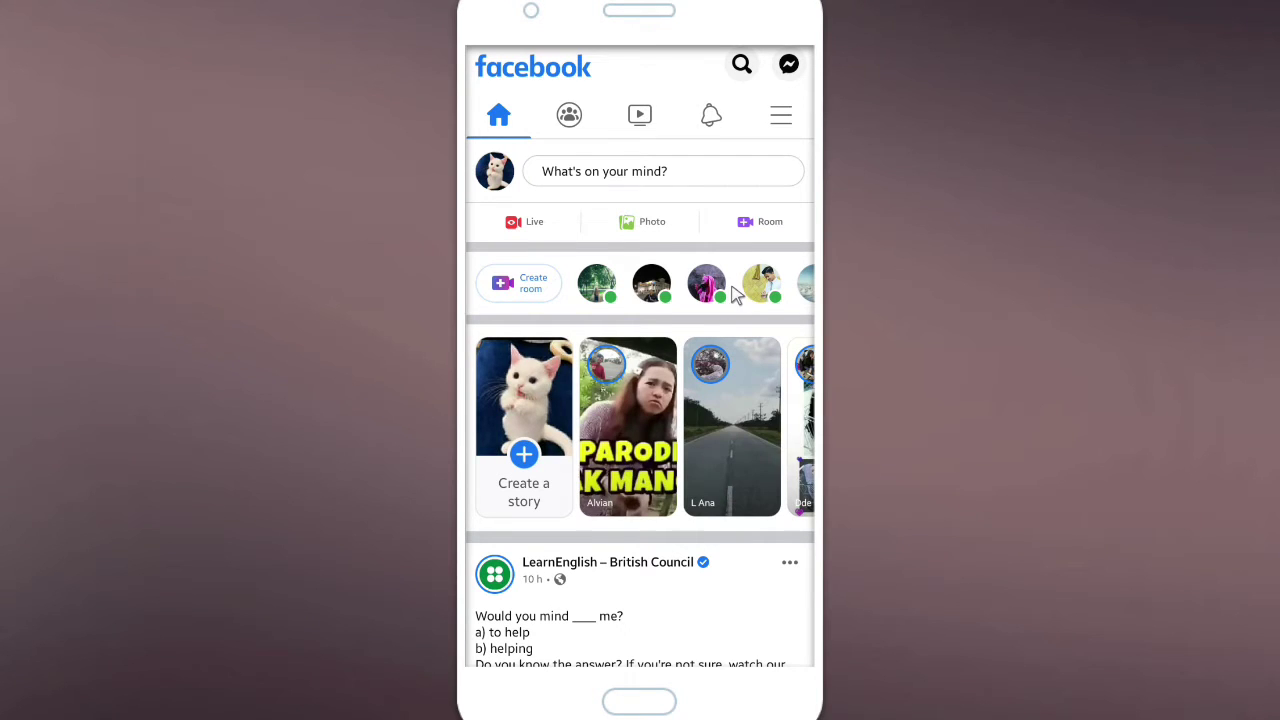
# Search Facebook for the friend's account by name and open their profile.
pyautogui.scroll(-1, 704, 344)
pyautogui.scroll(1, 700, 337)
pyautogui.click(740, 66)
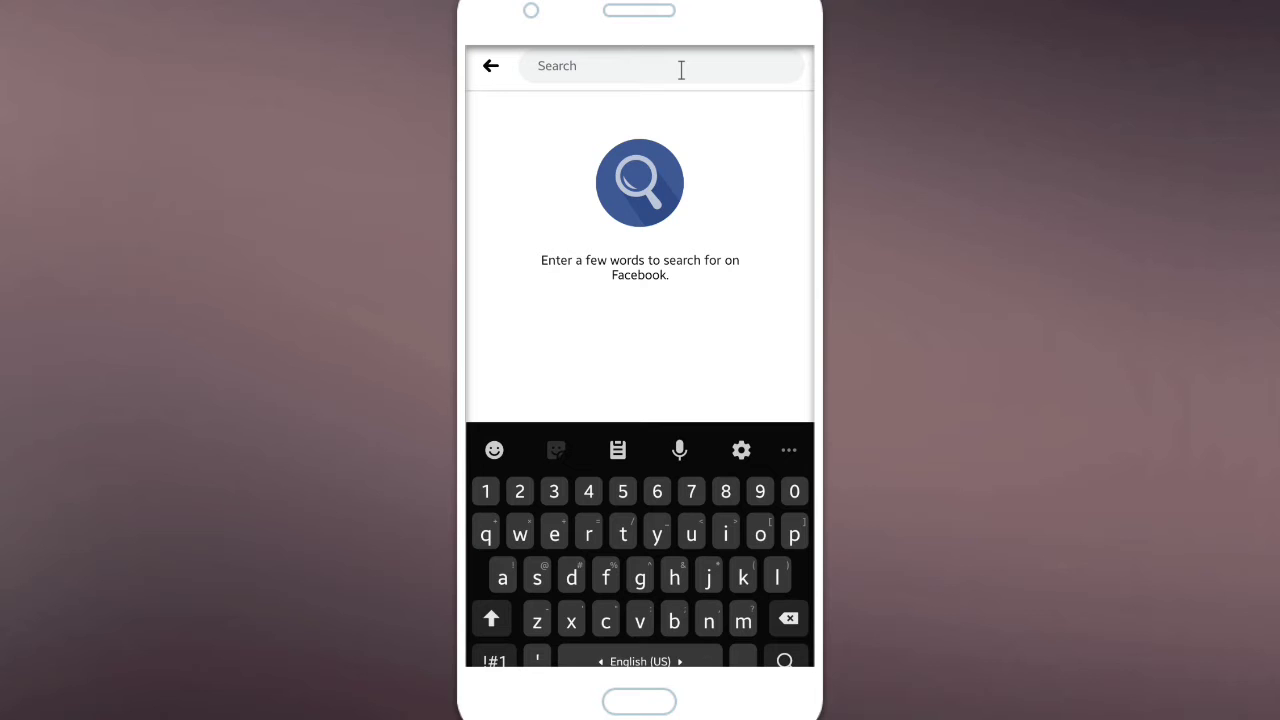
pyautogui.write('ka')
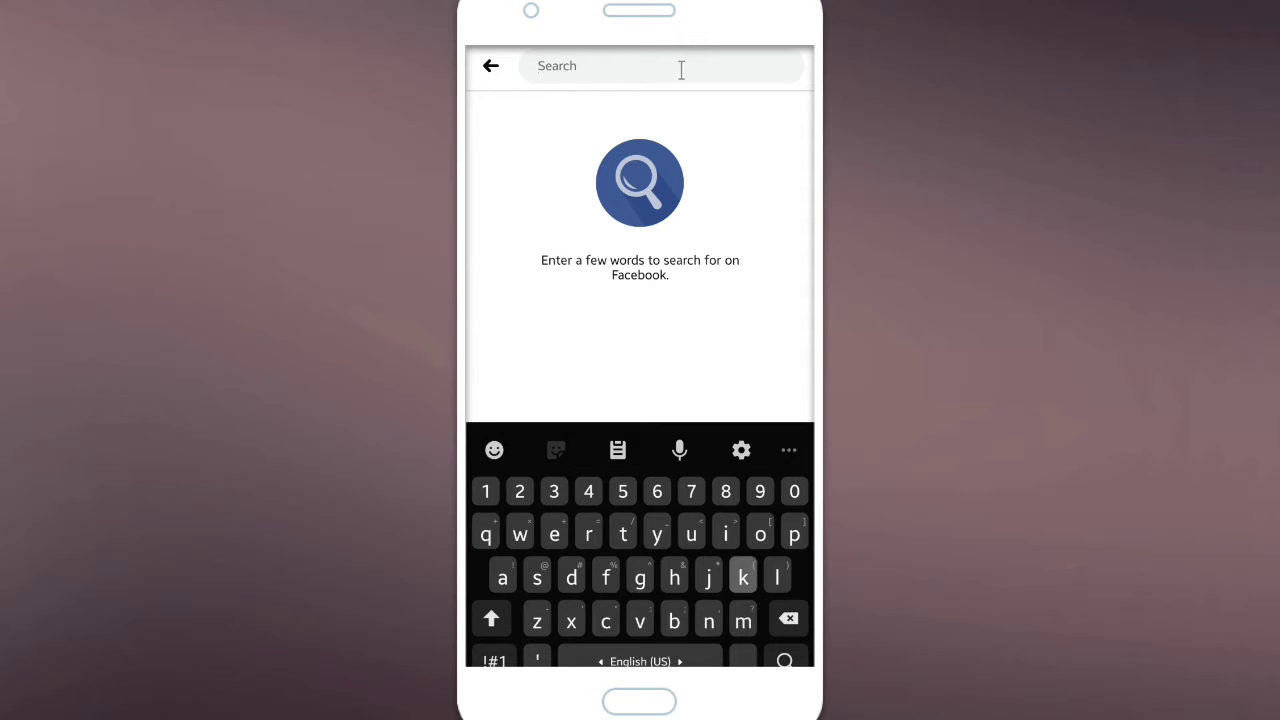
pyautogui.write('zzam')
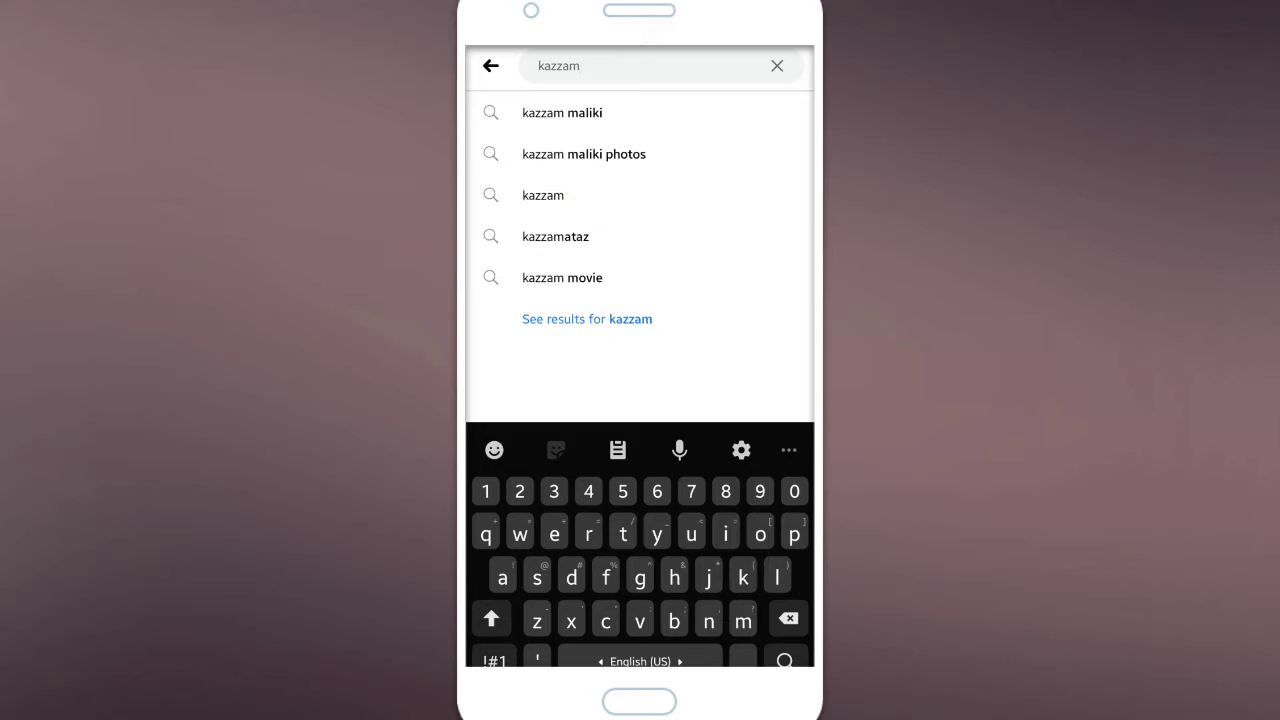
pyautogui.click(562, 113)
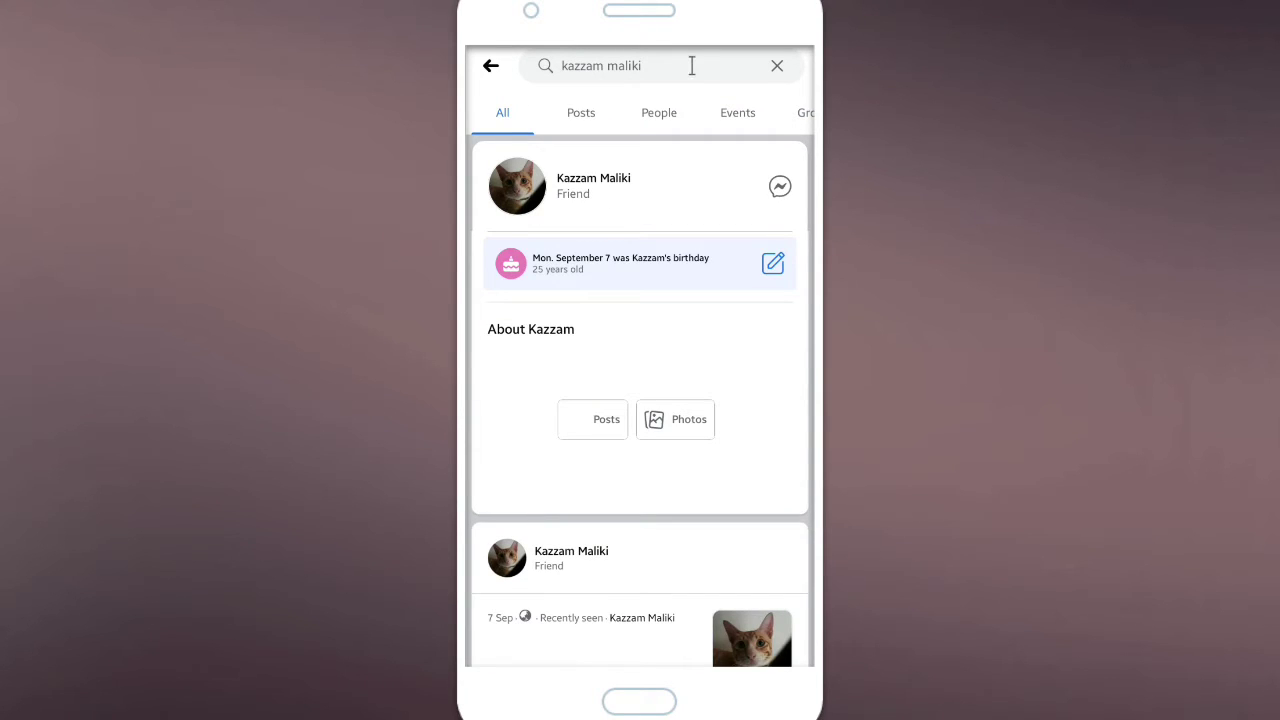
pyautogui.click(597, 188)
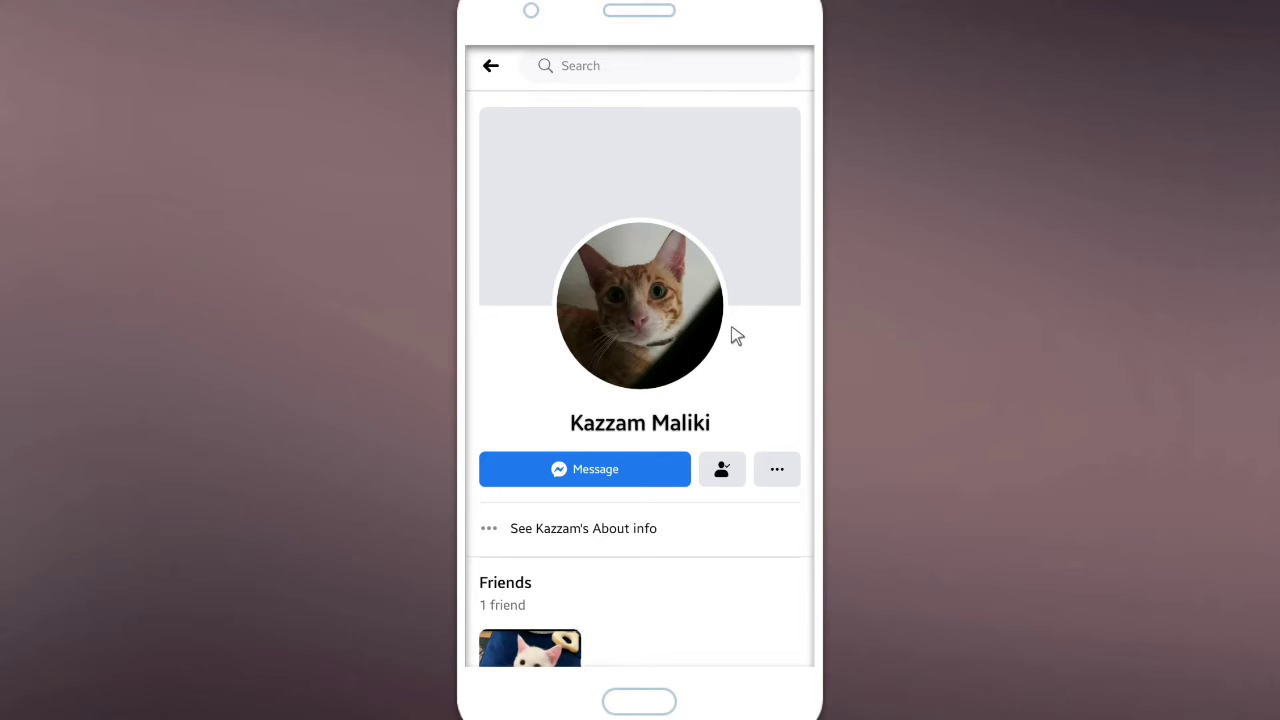
# Copy the friend's profile link from the profile settings, and leave the profile and search results.
pyautogui.click(777, 474)
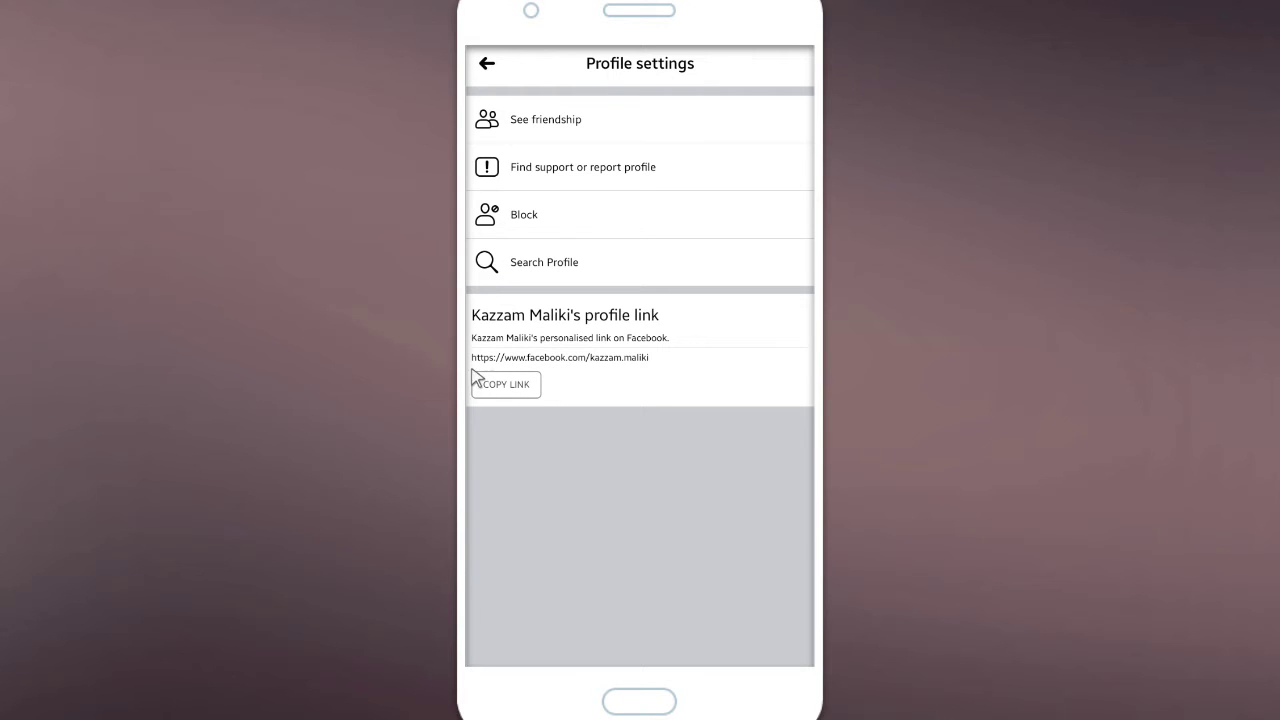
pyautogui.click(520, 389)
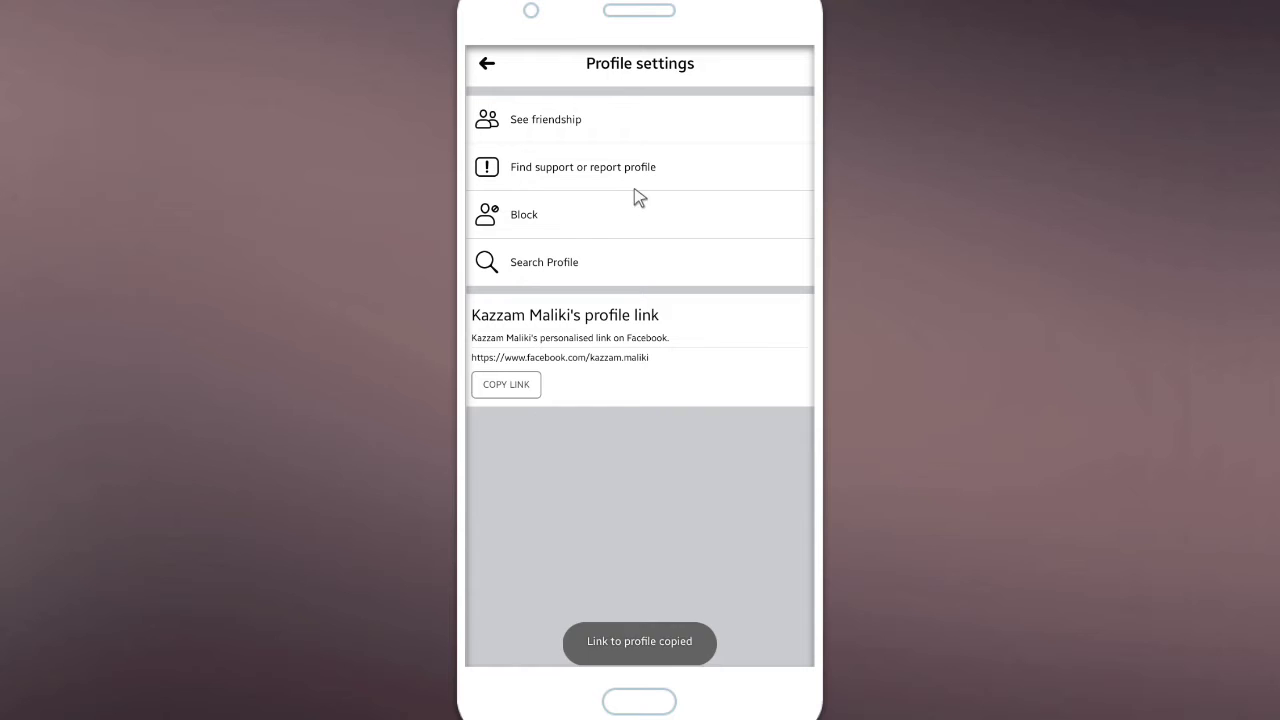
pyautogui.click(489, 66)
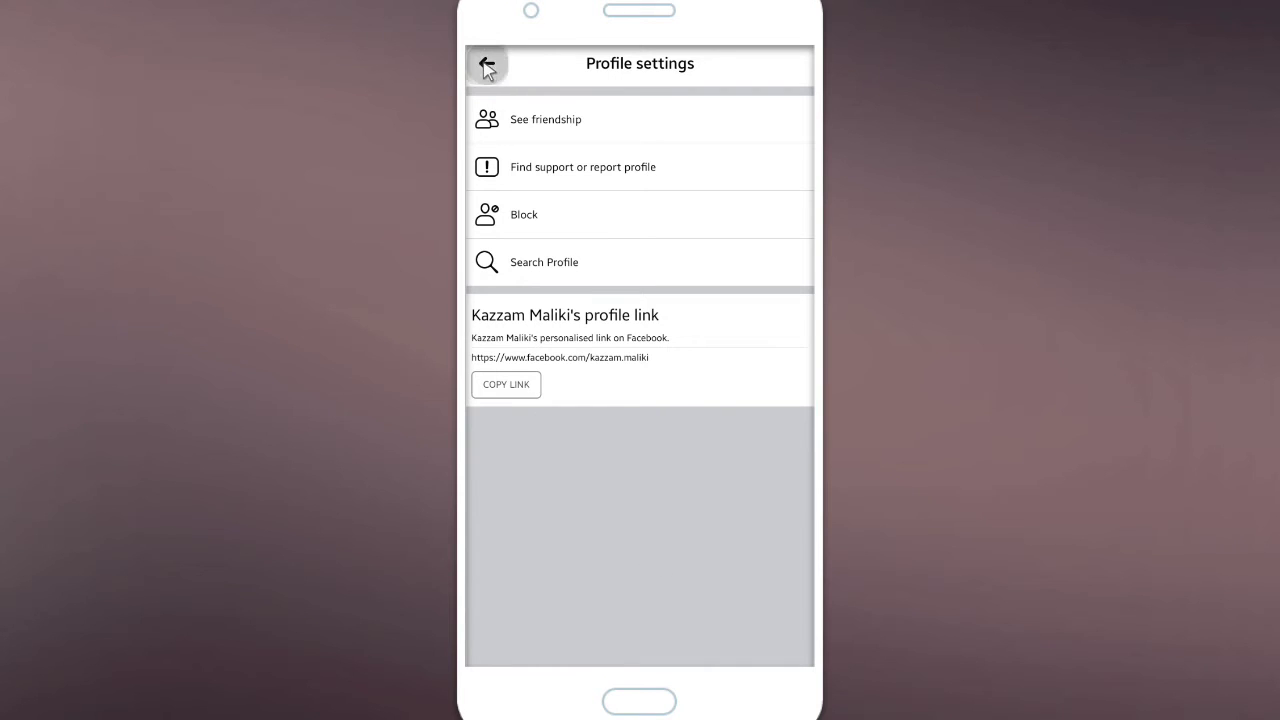
pyautogui.click(490, 66)
pyautogui.click(490, 66)
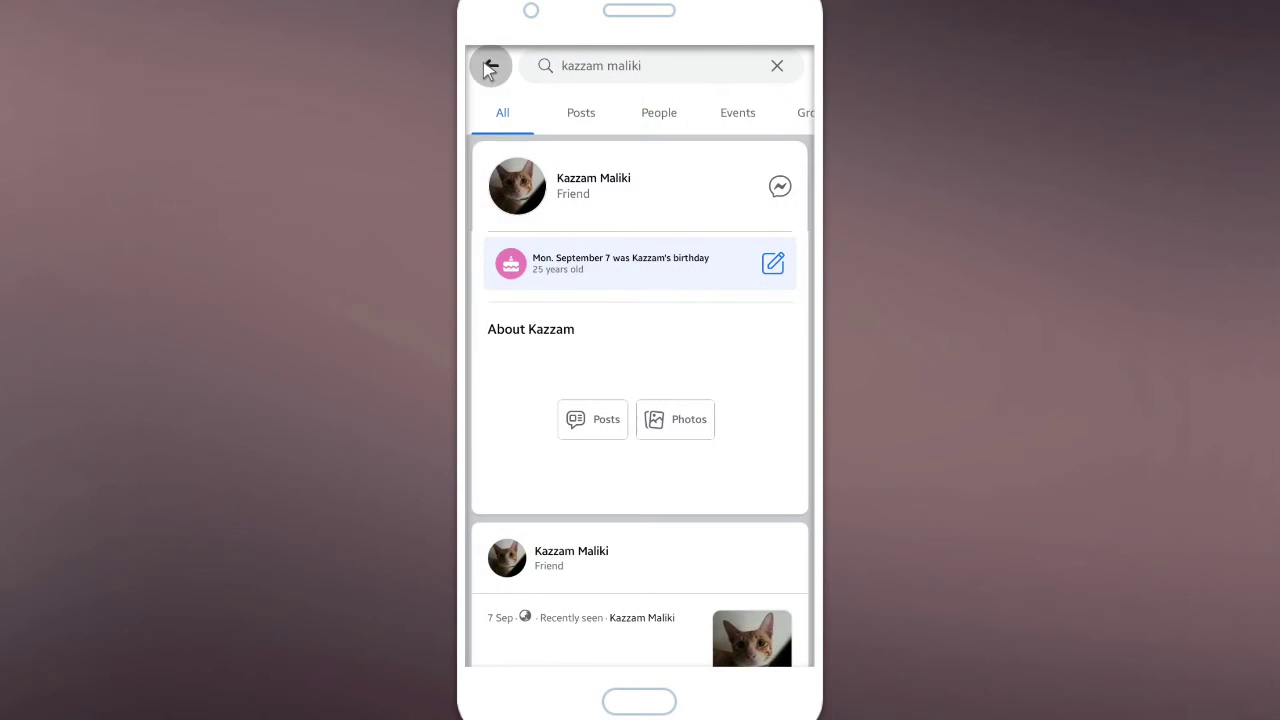
pyautogui.click(490, 66)
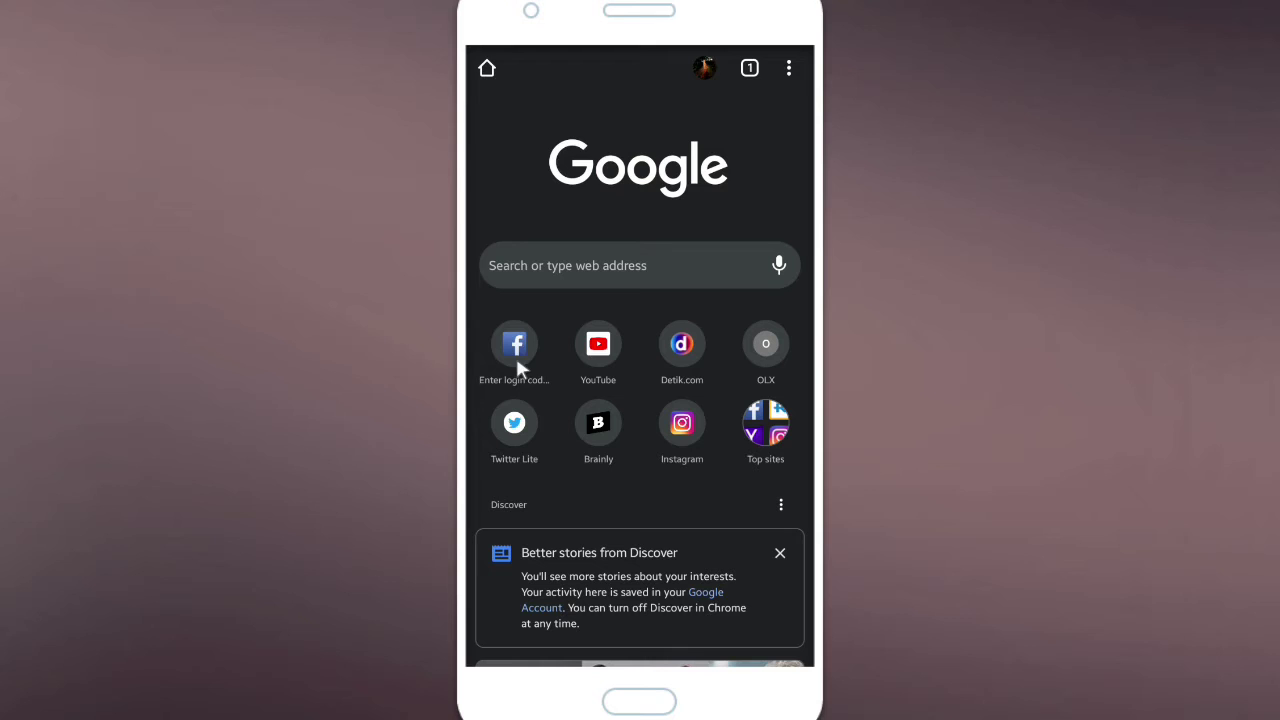
pyautogui.click(518, 342)
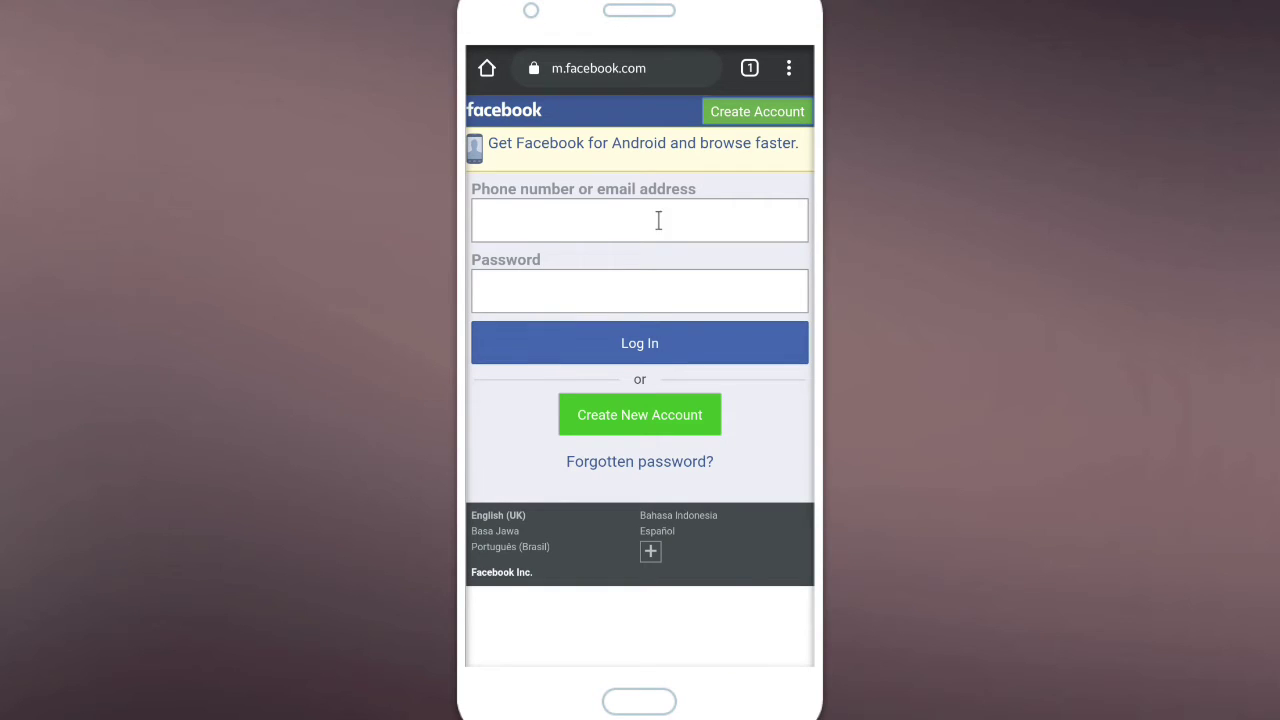
pyautogui.click(628, 224)
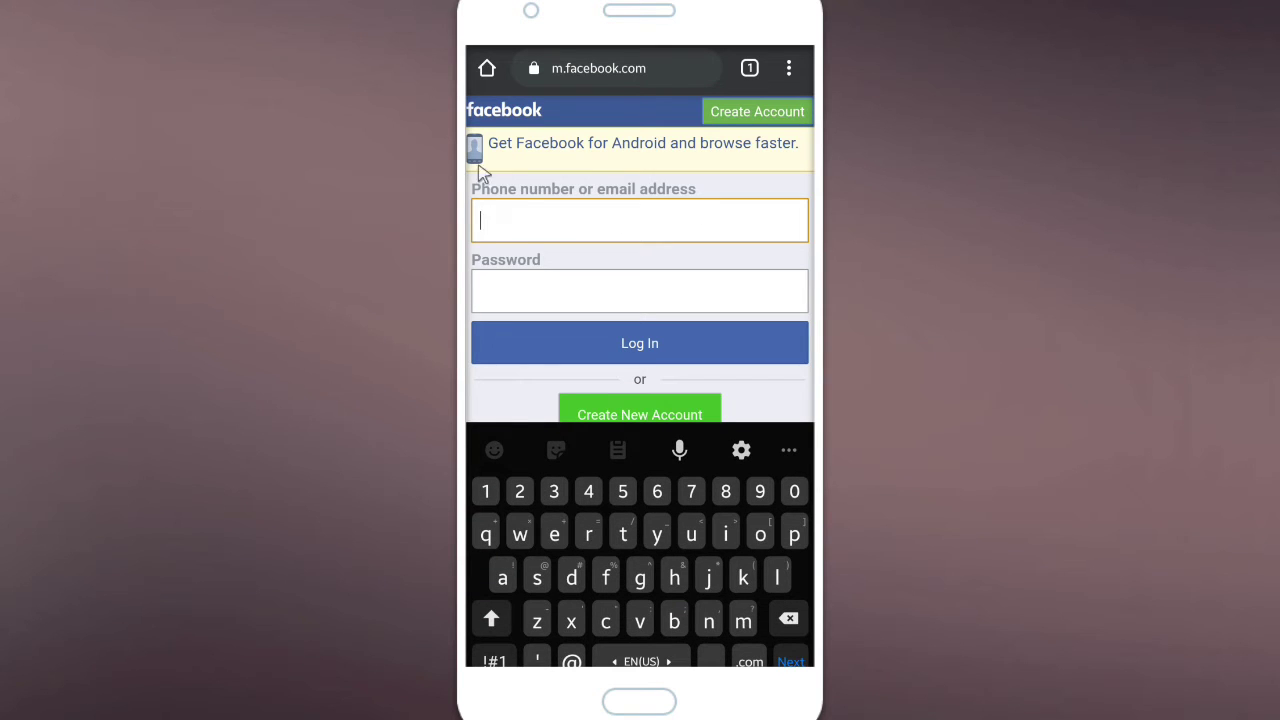
pyautogui.press('Escape')
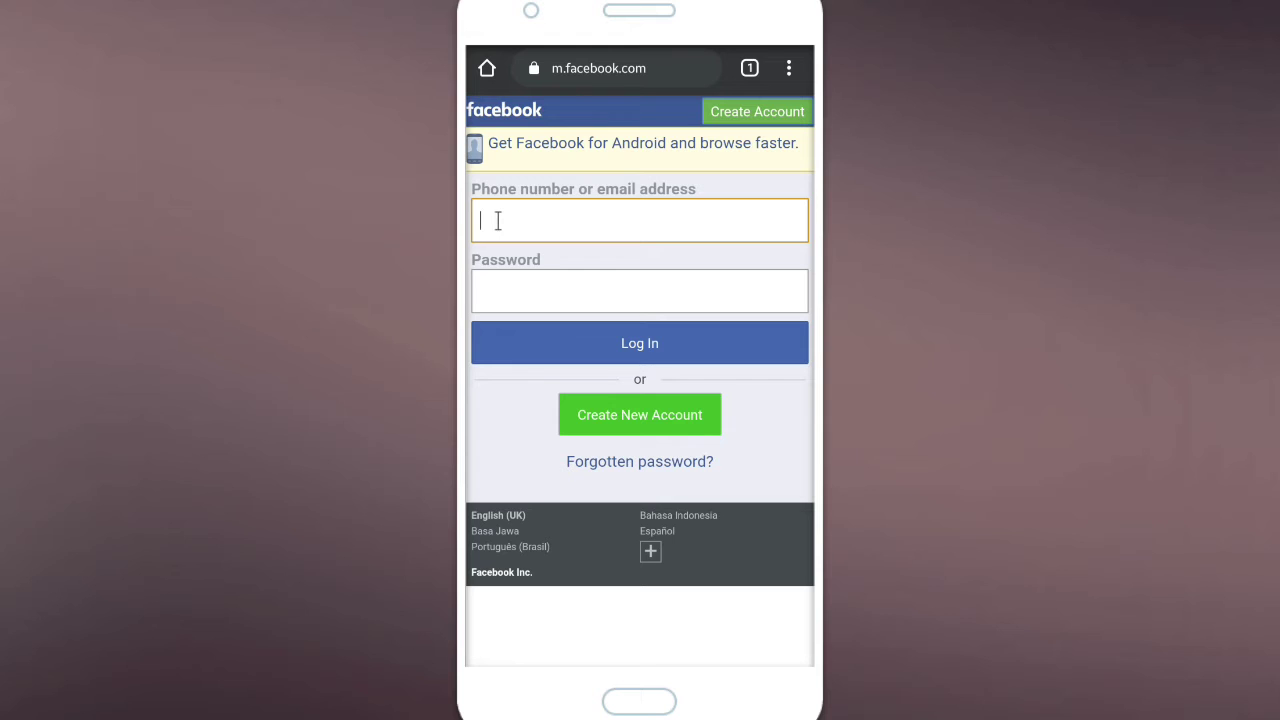
pyautogui.click(497, 221)
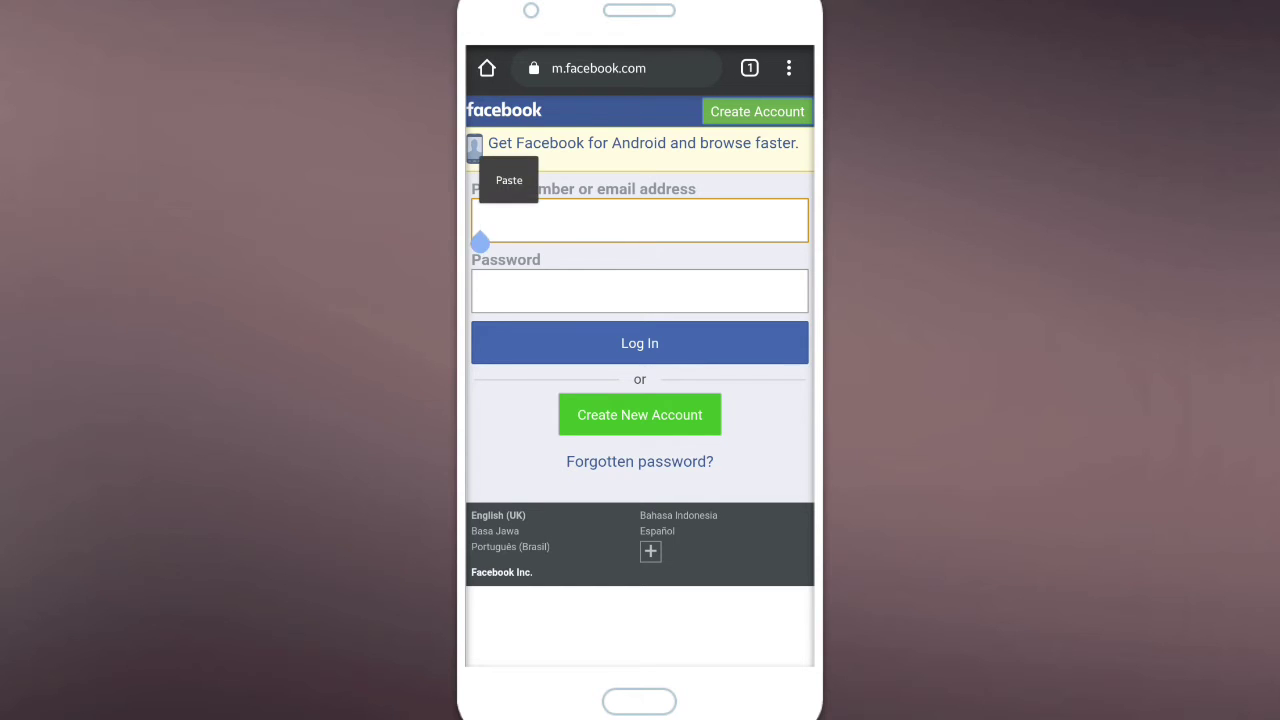
pyautogui.click(509, 180)
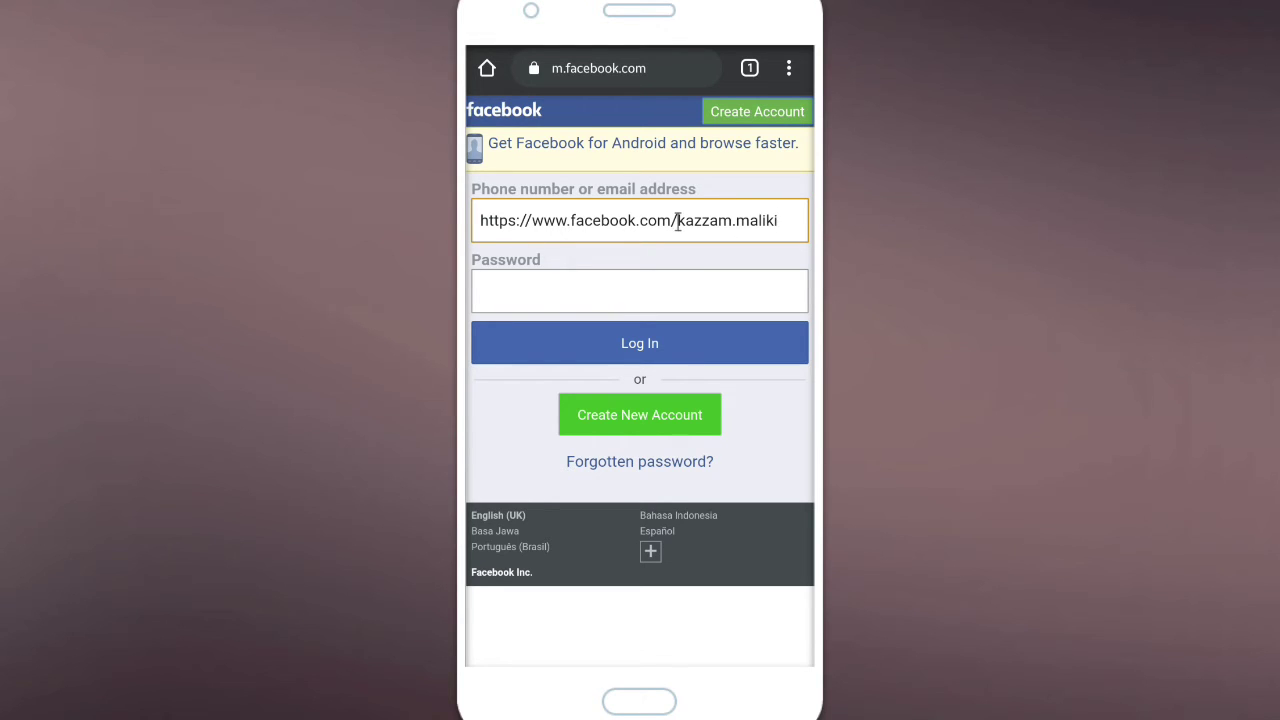
pyautogui.moveTo(678, 222); pyautogui.dragTo(475, 222)
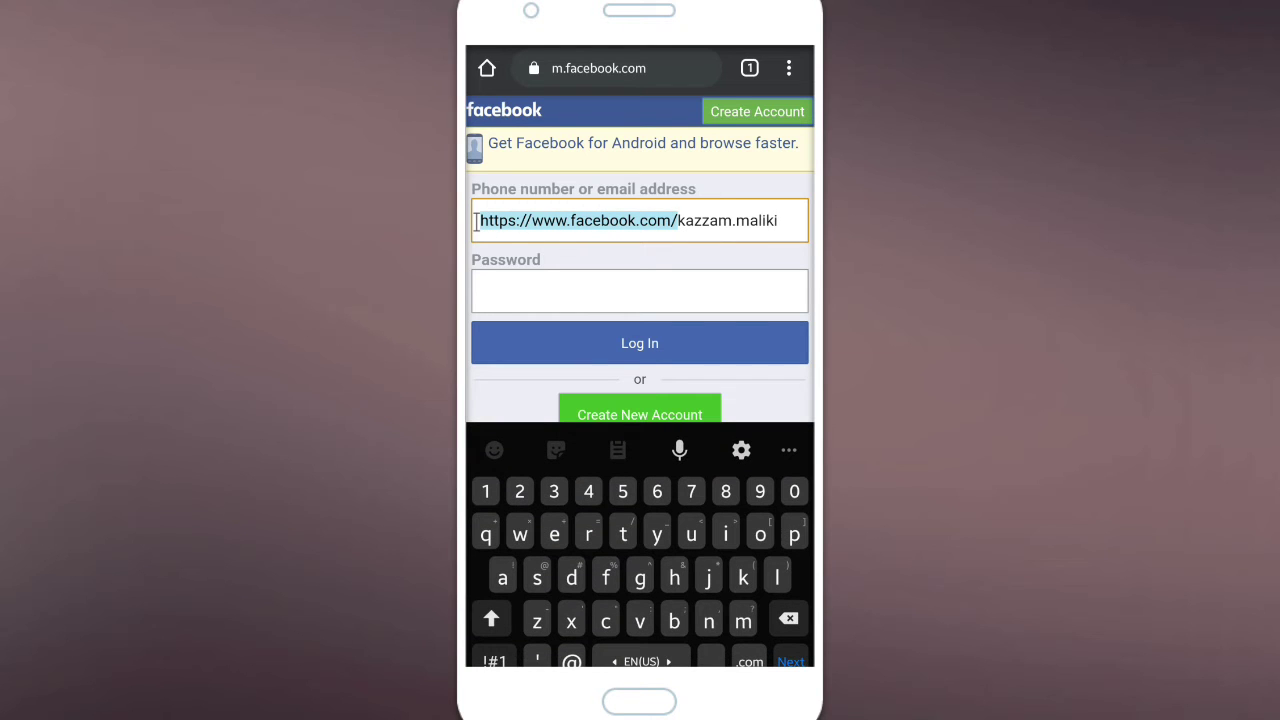
pyautogui.press('BackSpace')
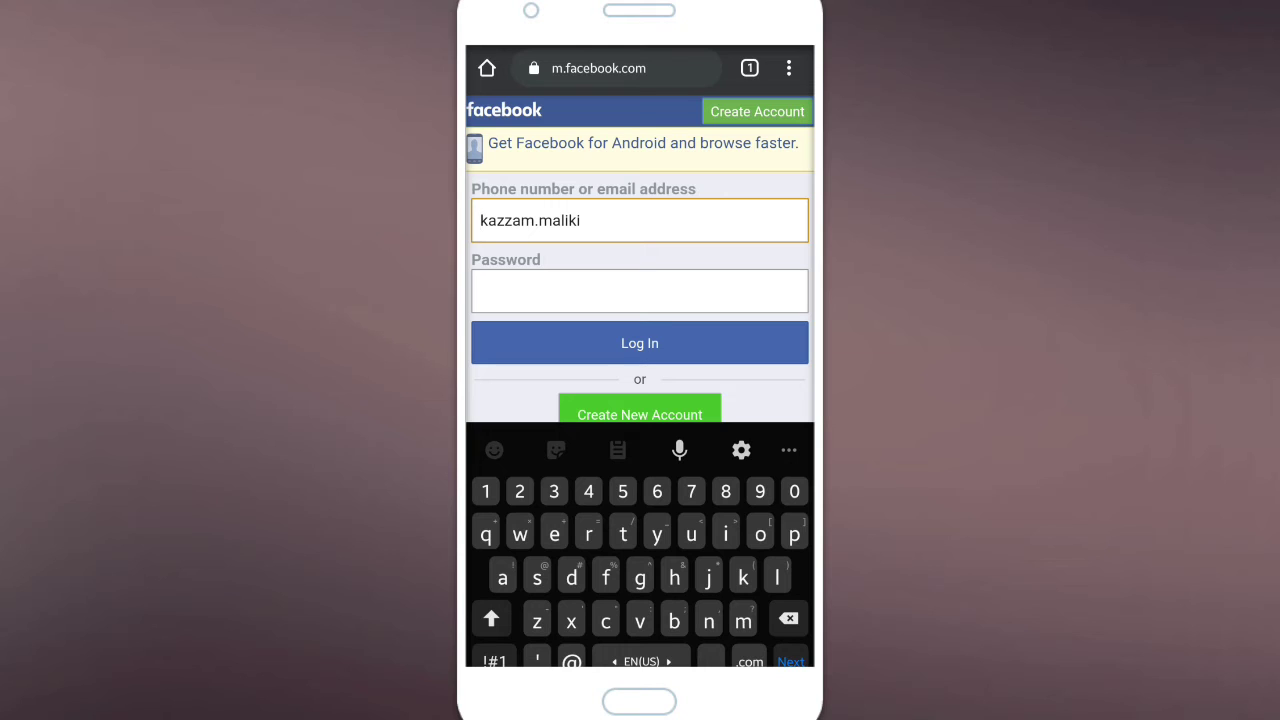
# Enter the account password and log in, choosing Chrome to open the page.
pyautogui.click(639, 291)
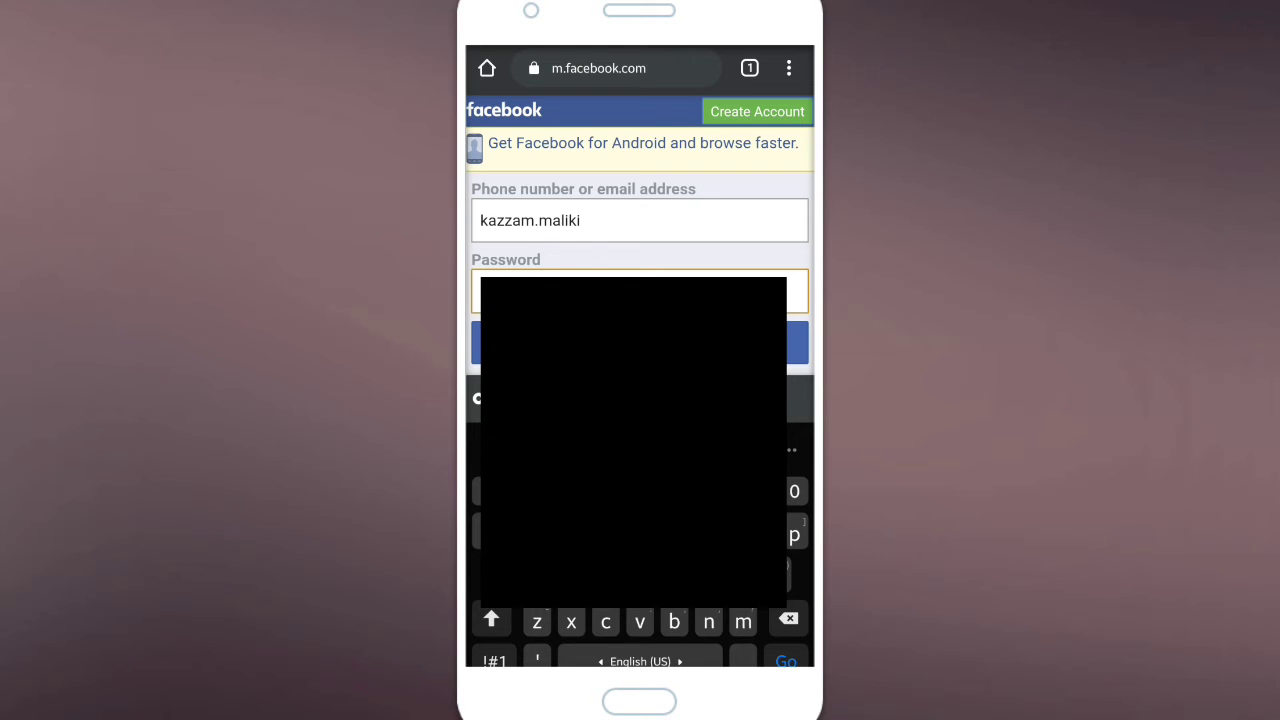
pyautogui.click(628, 357)
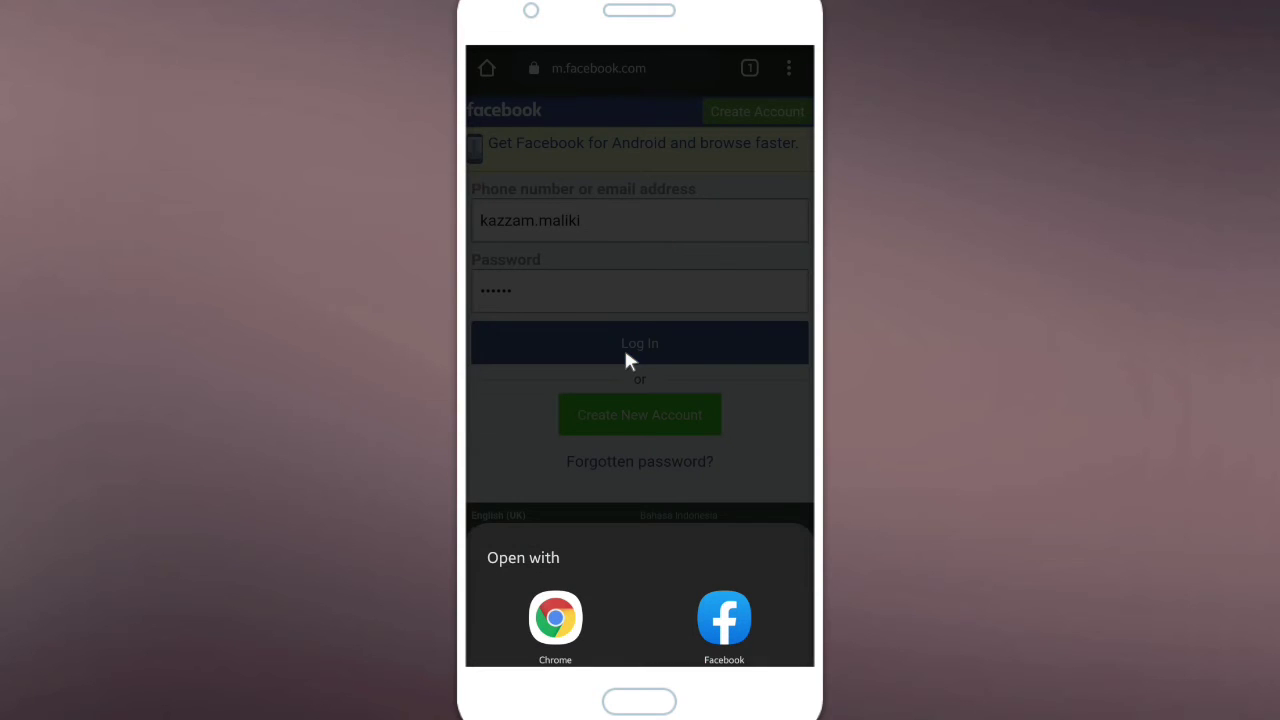
pyautogui.click(555, 617)
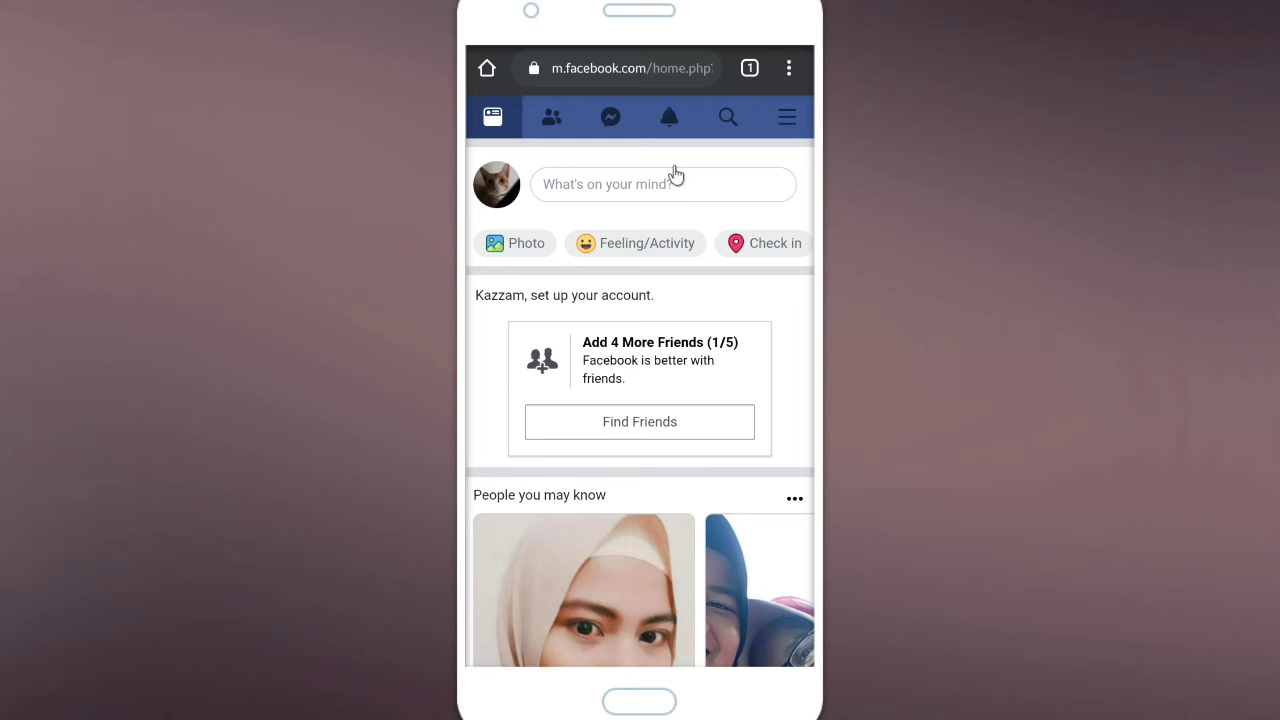
# View the logged-in account's own profile page and return to the home feed.
pyautogui.click(788, 120)
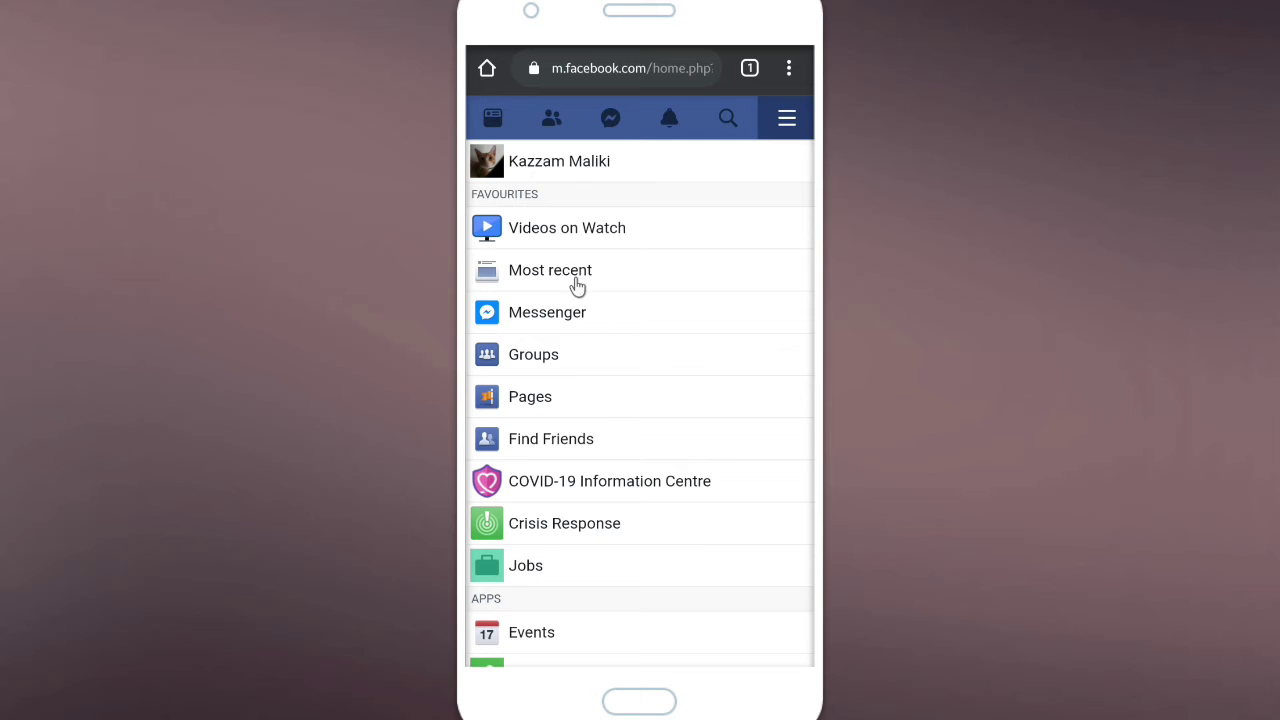
pyautogui.scroll(-1, 573, 405)
pyautogui.scroll(1, 576, 385)
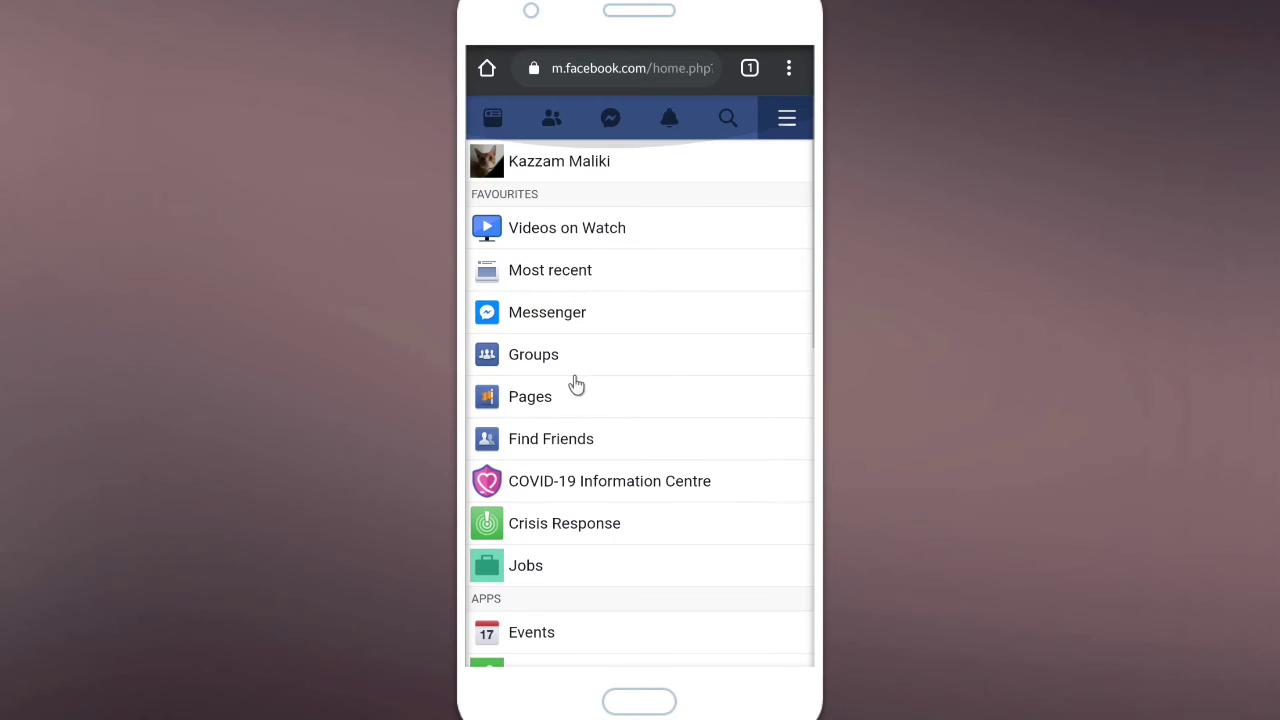
pyautogui.click(553, 162)
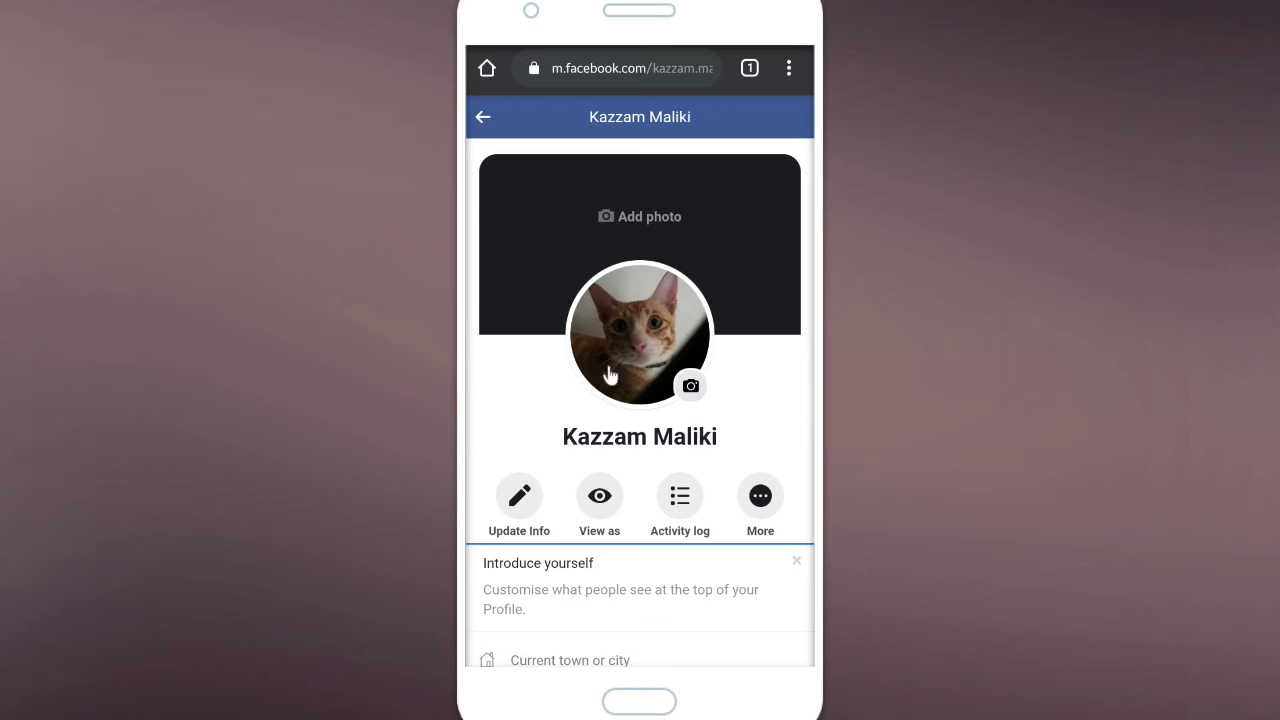
pyautogui.scroll(-1, 682, 480)
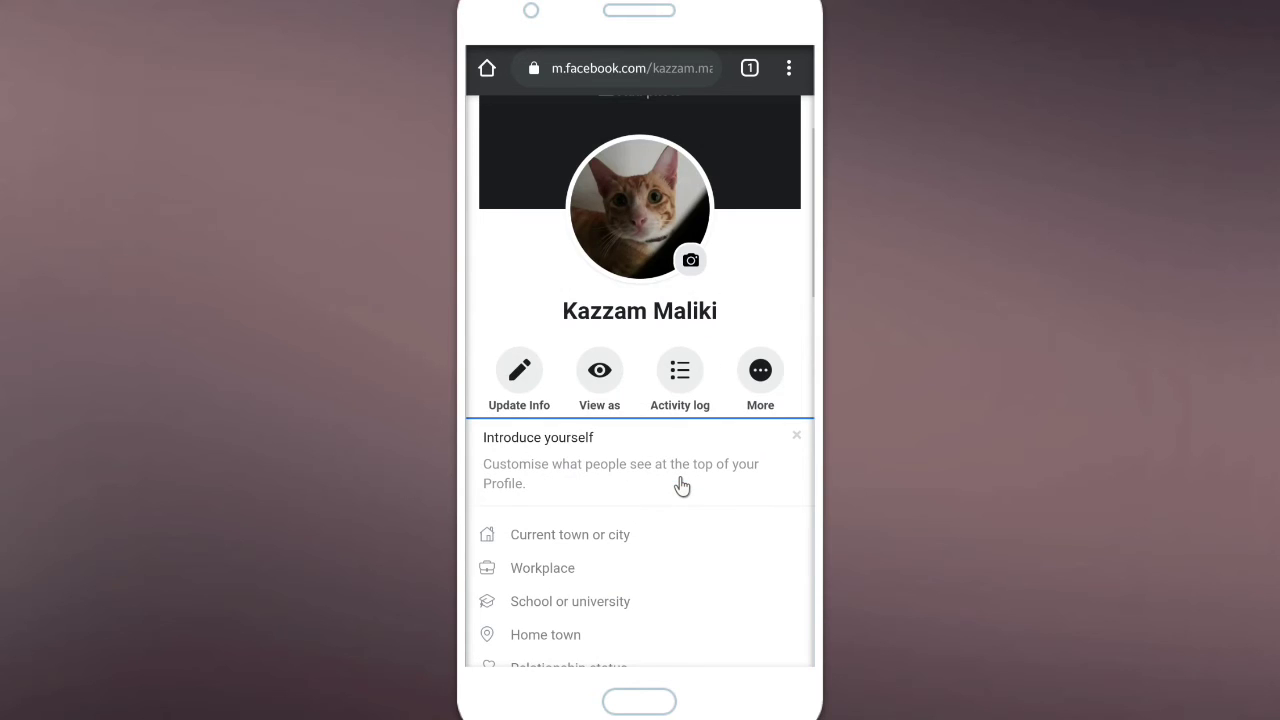
pyautogui.scroll(1, 680, 487)
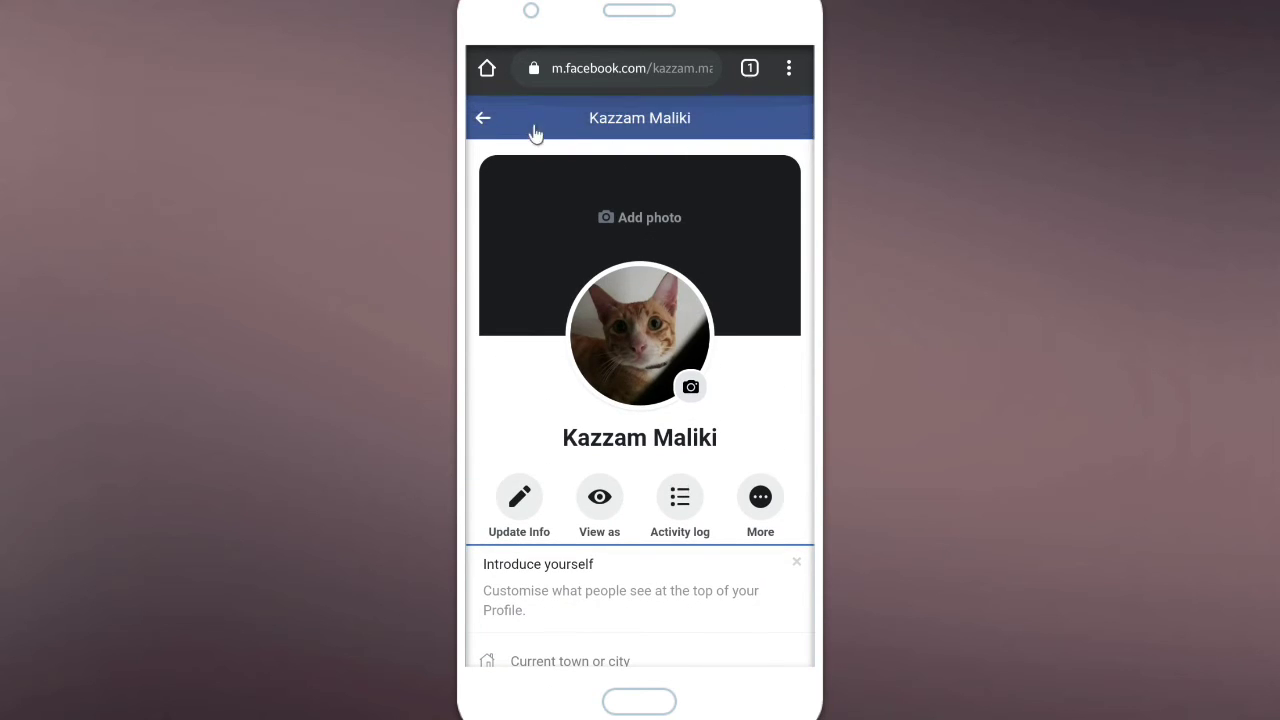
pyautogui.click(483, 120)
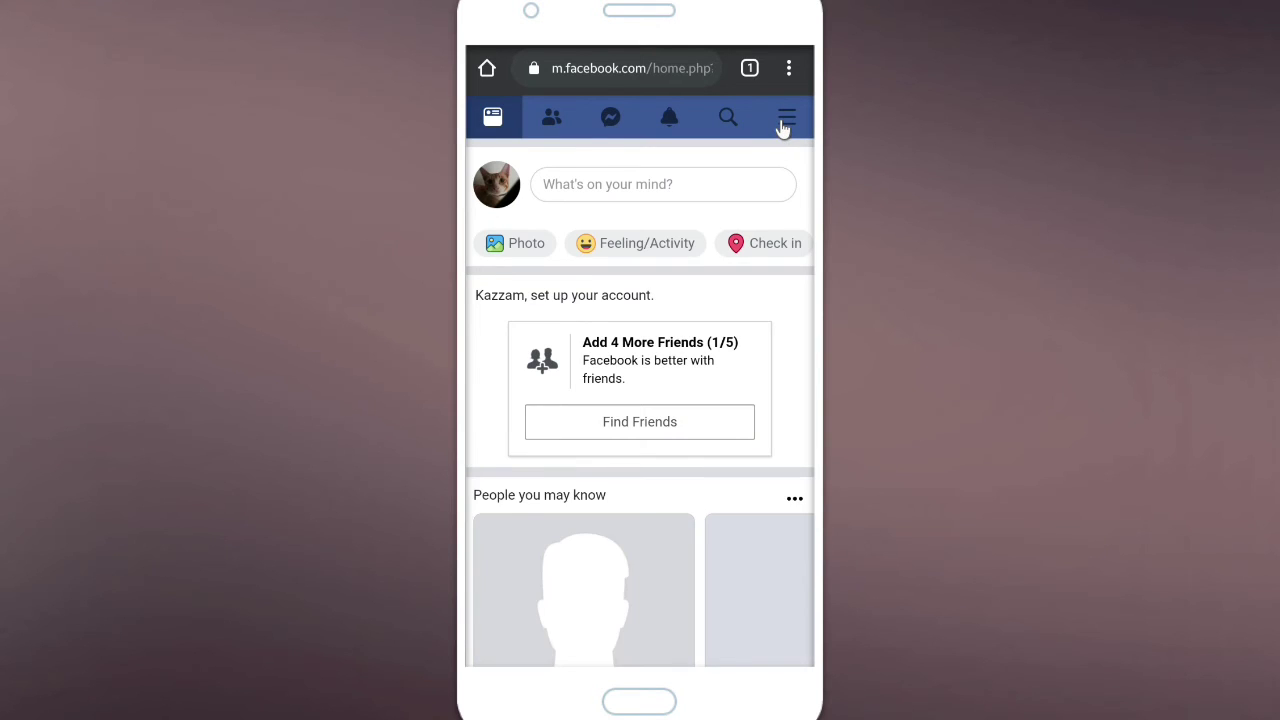
# Open the Personal information section in the account settings.
pyautogui.click(785, 120)
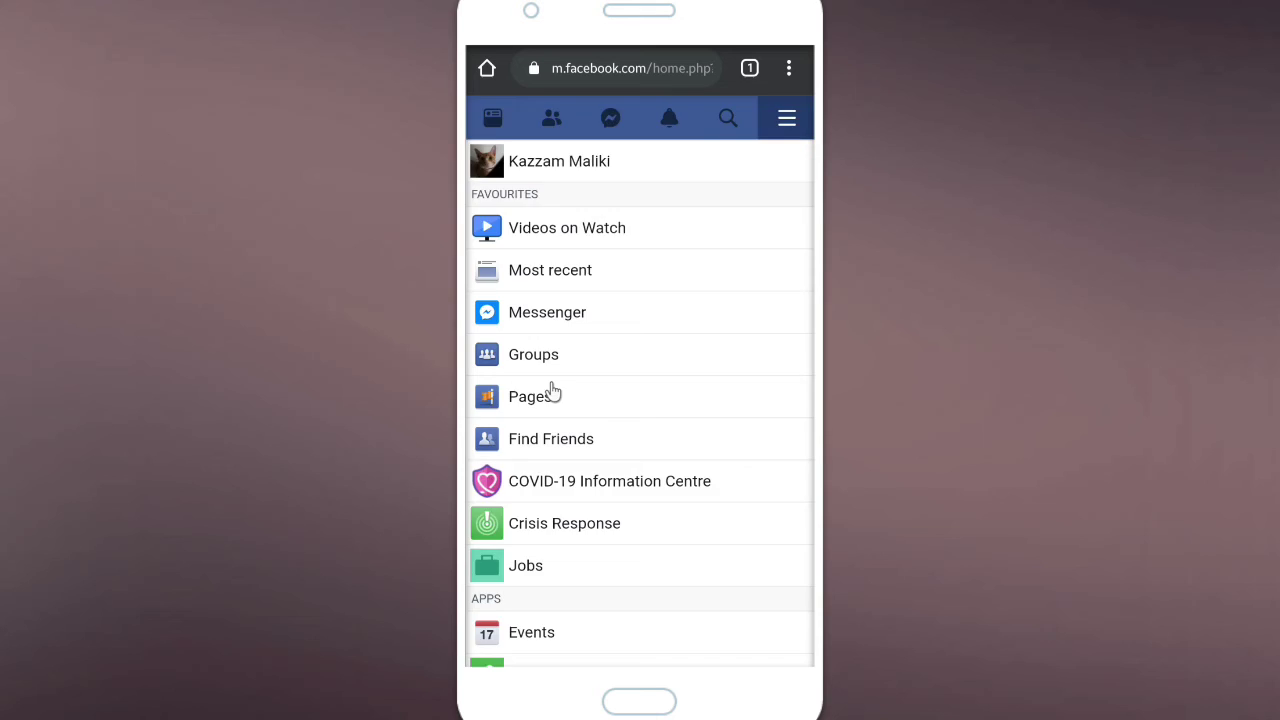
pyautogui.scroll(-10, 552, 420)
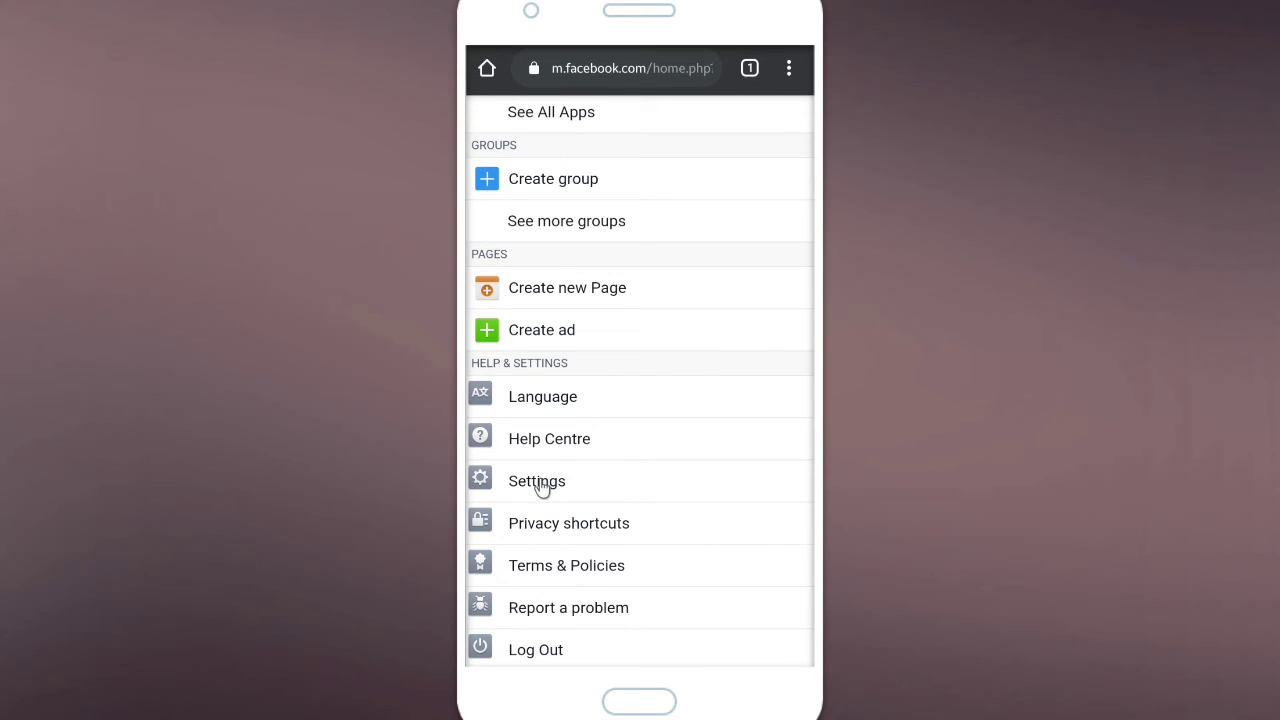
pyautogui.click(552, 489)
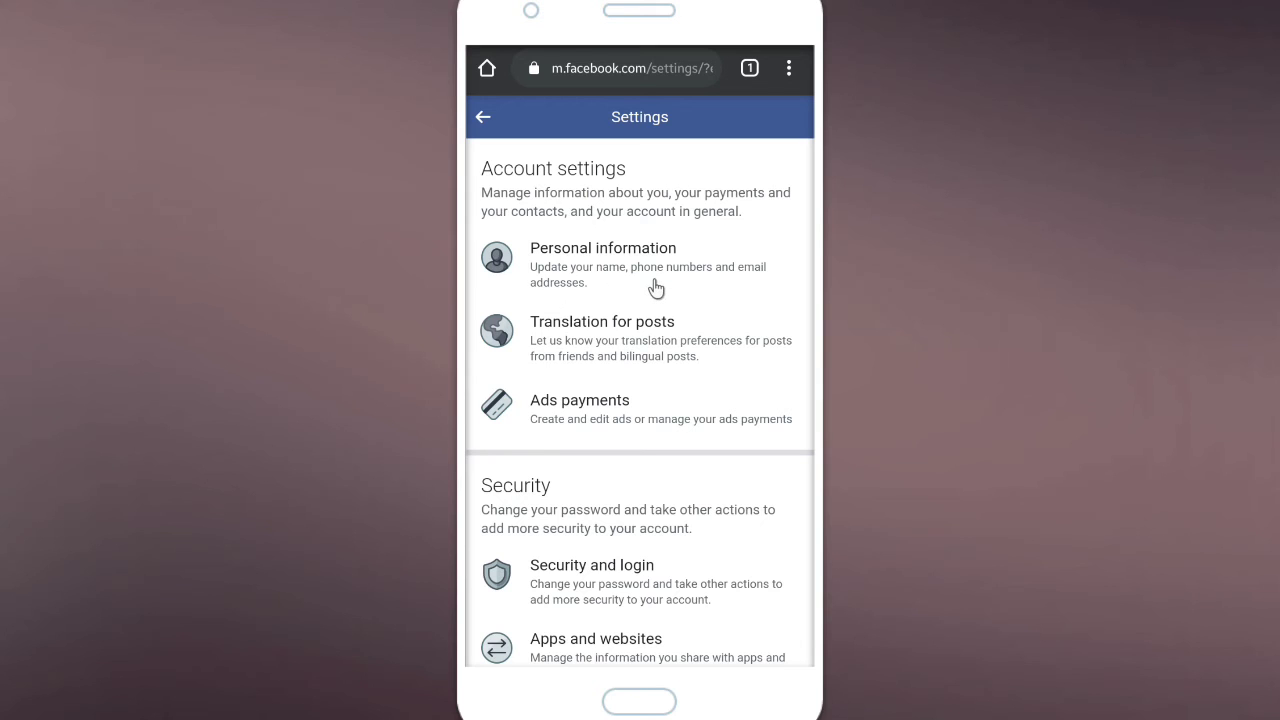
pyautogui.click(656, 288)
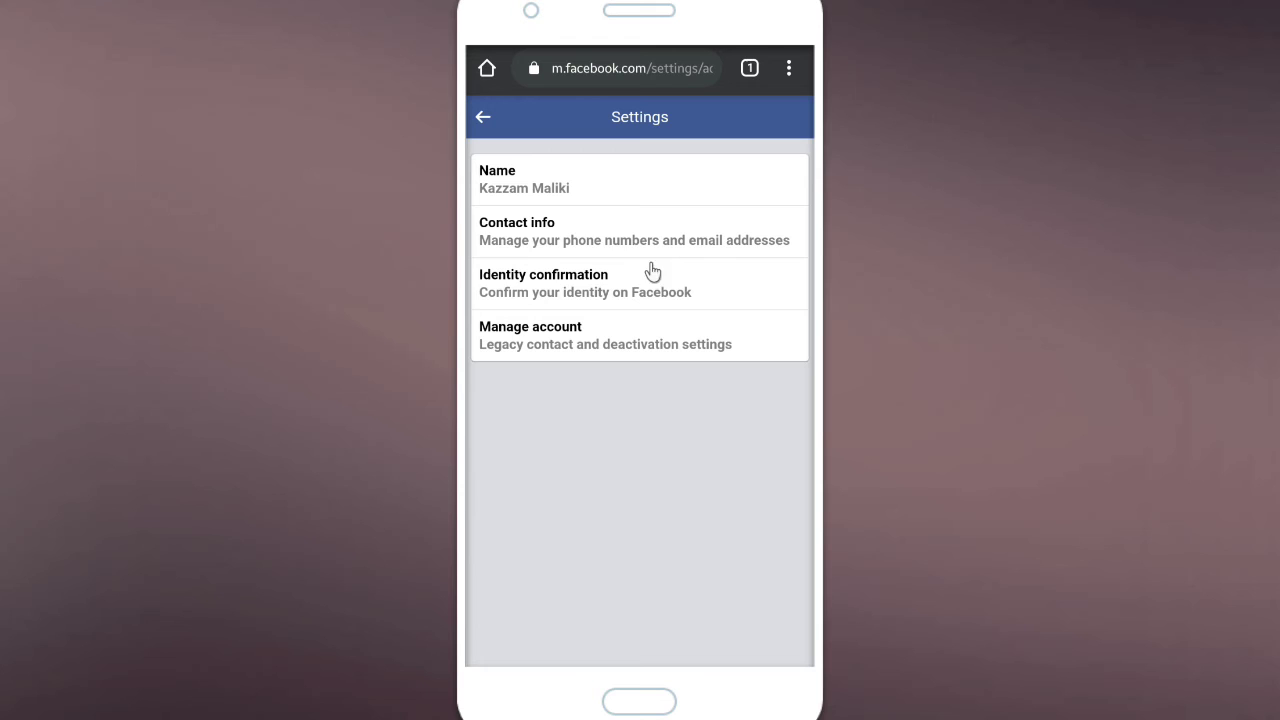
# Review the account's contact info, examining the details of the registered phone number and of the primary email address.
pyautogui.click(581, 249)
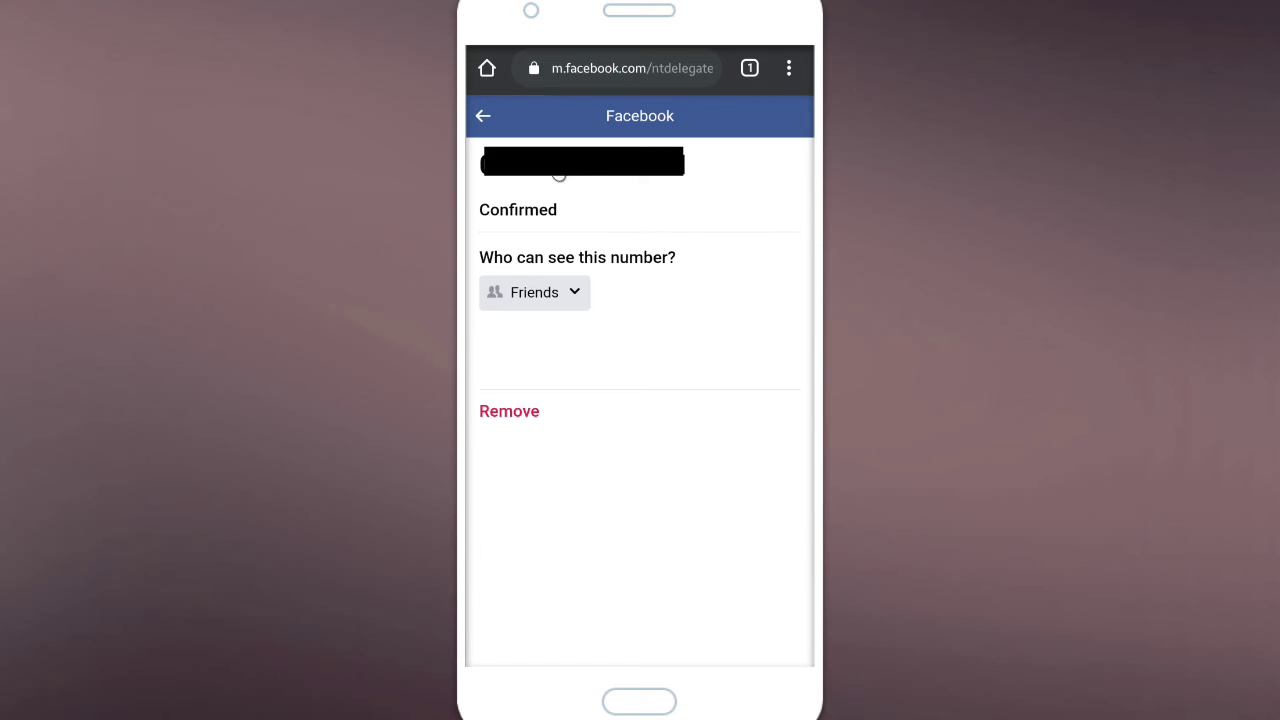
pyautogui.hotkey('alt', 'Left')
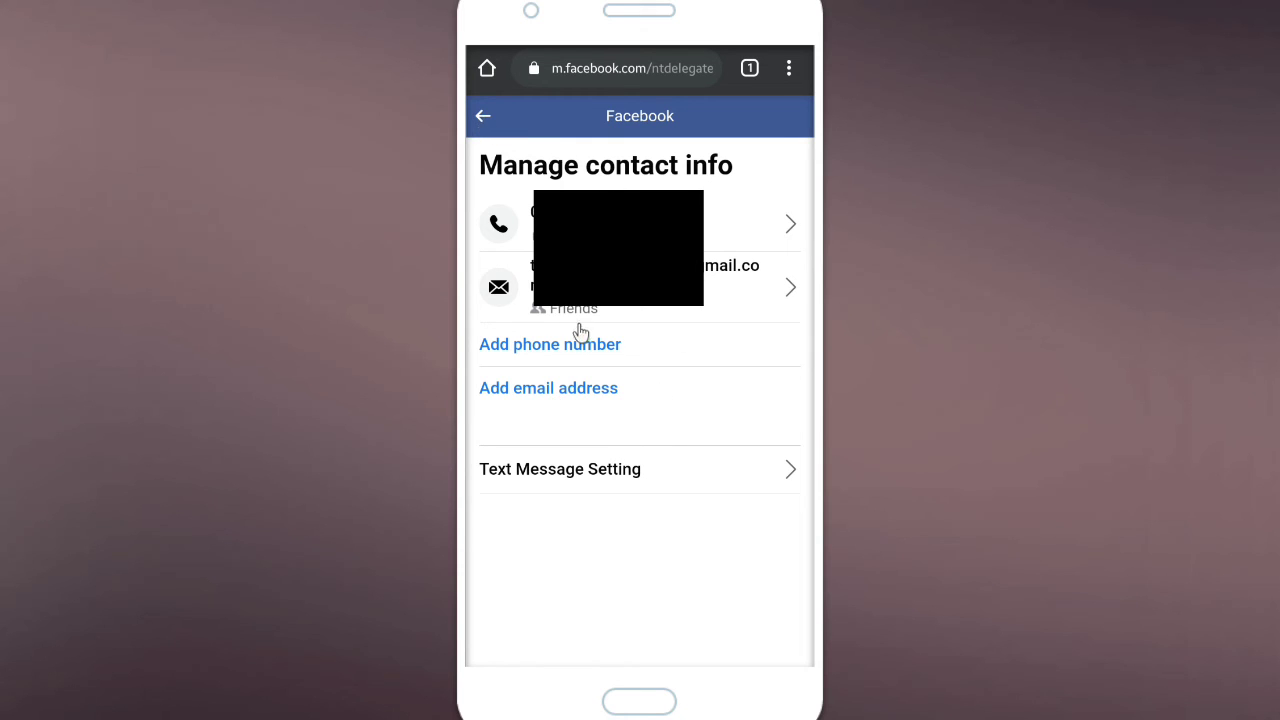
pyautogui.click(641, 308)
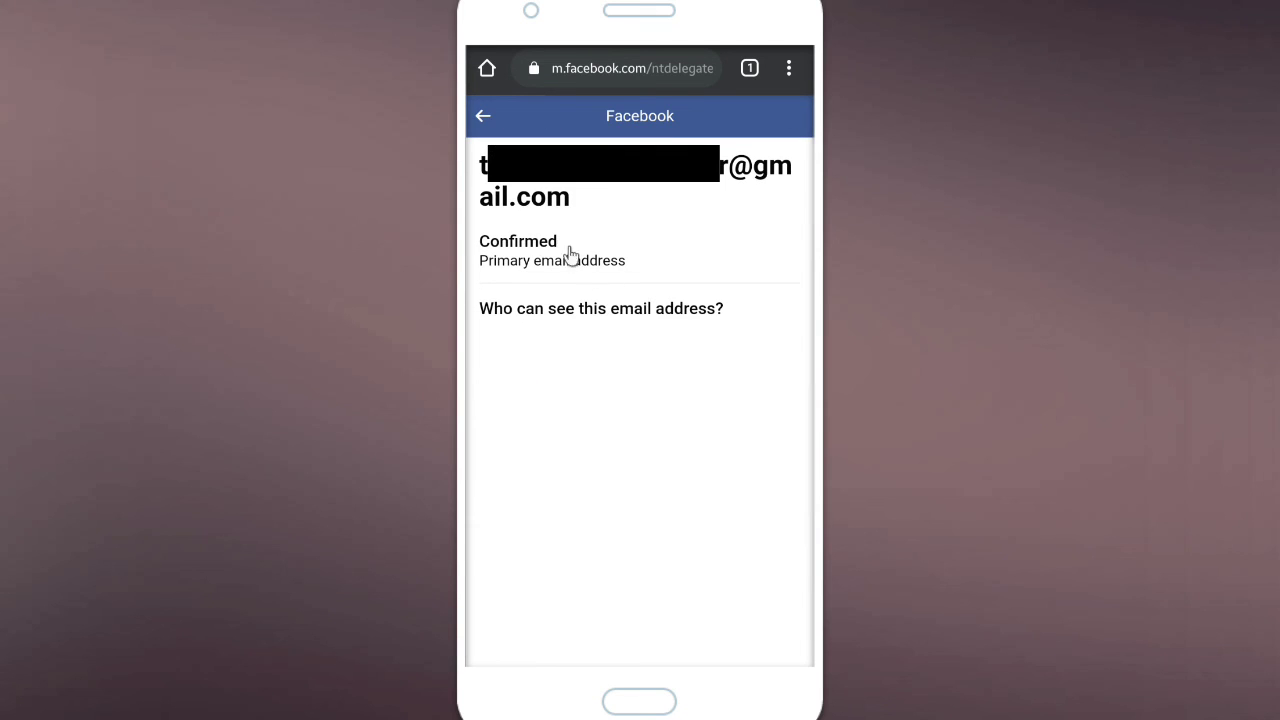
pyautogui.click(485, 118)
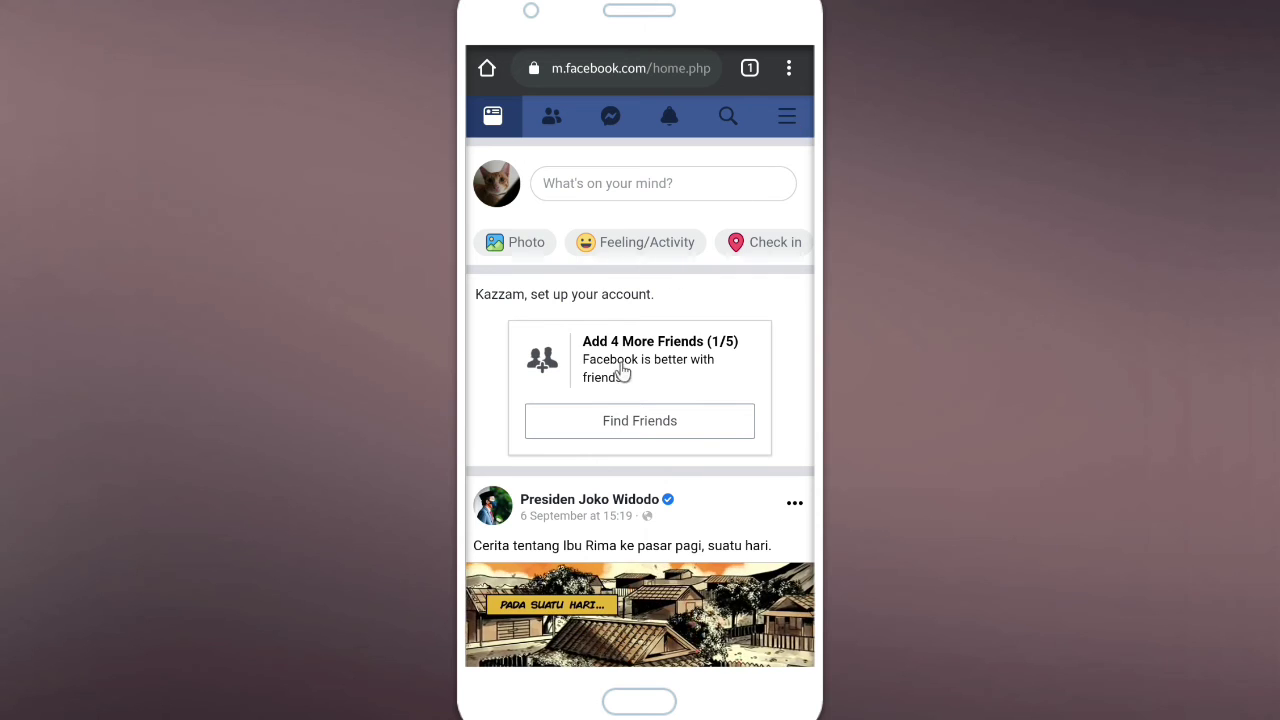
# Log out of the Facebook account from the home feed.
pyautogui.scroll(-5, 622, 372)
pyautogui.scroll(3, 620, 450)
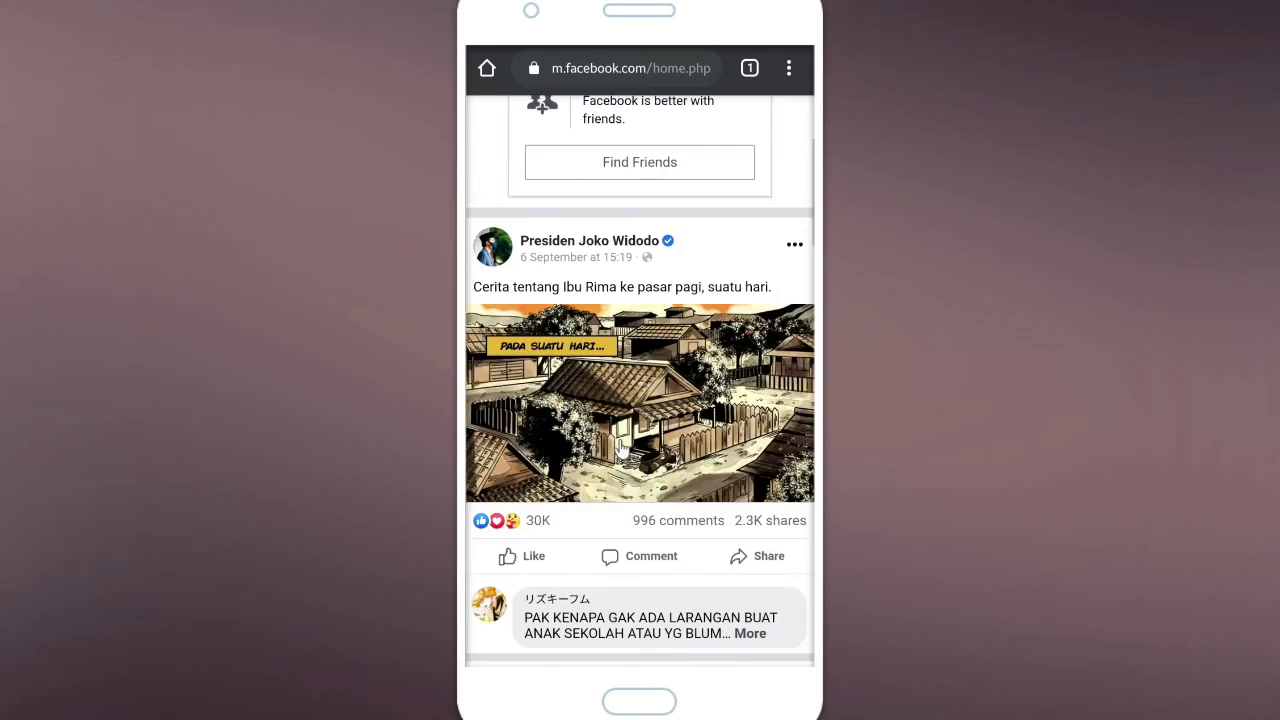
pyautogui.scroll(3, 621, 449)
pyautogui.click(780, 122)
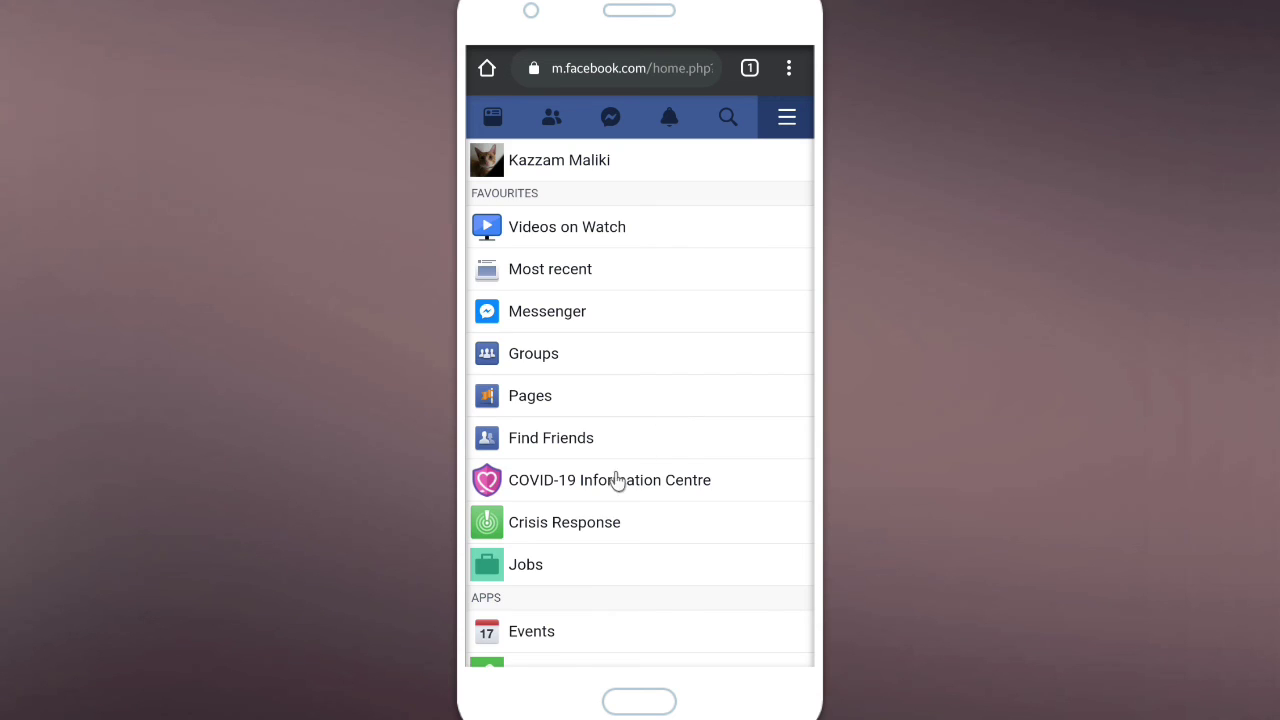
pyautogui.scroll(-3, 590, 560)
pyautogui.scroll(-3, 588, 566)
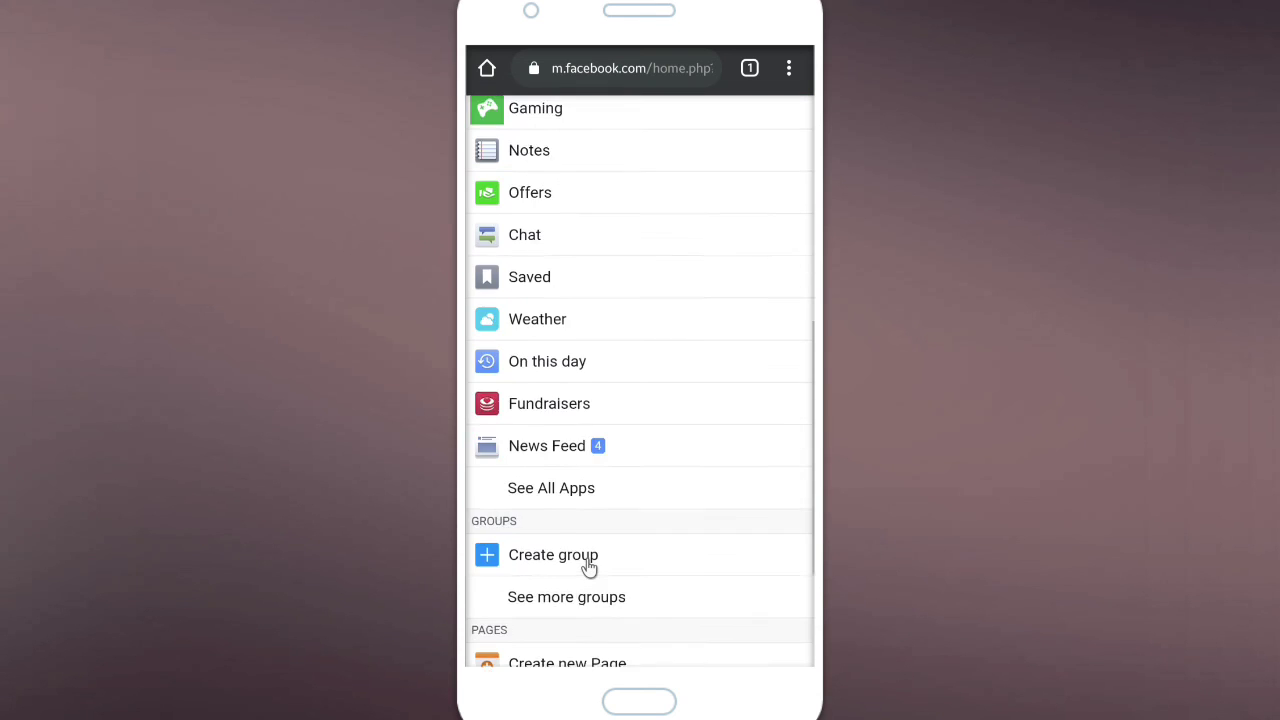
pyautogui.scroll(-1, 588, 566)
pyautogui.scroll(-3, 588, 566)
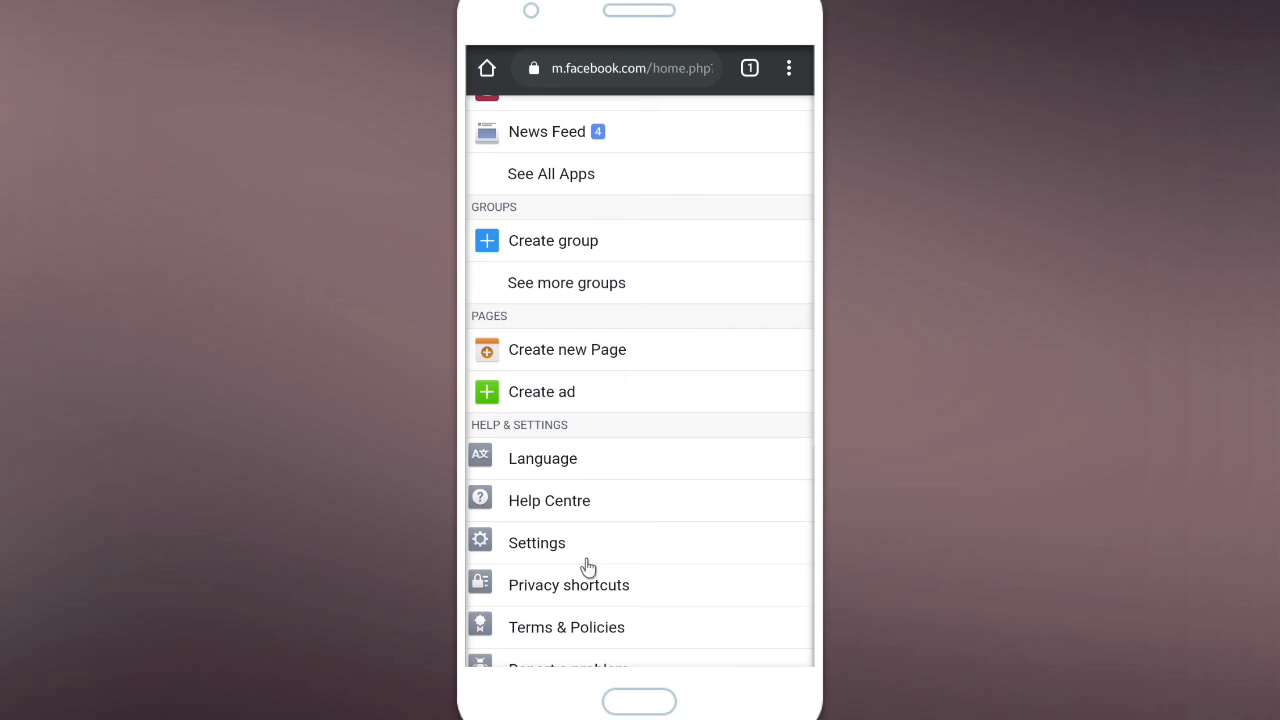
pyautogui.scroll(-1, 588, 568)
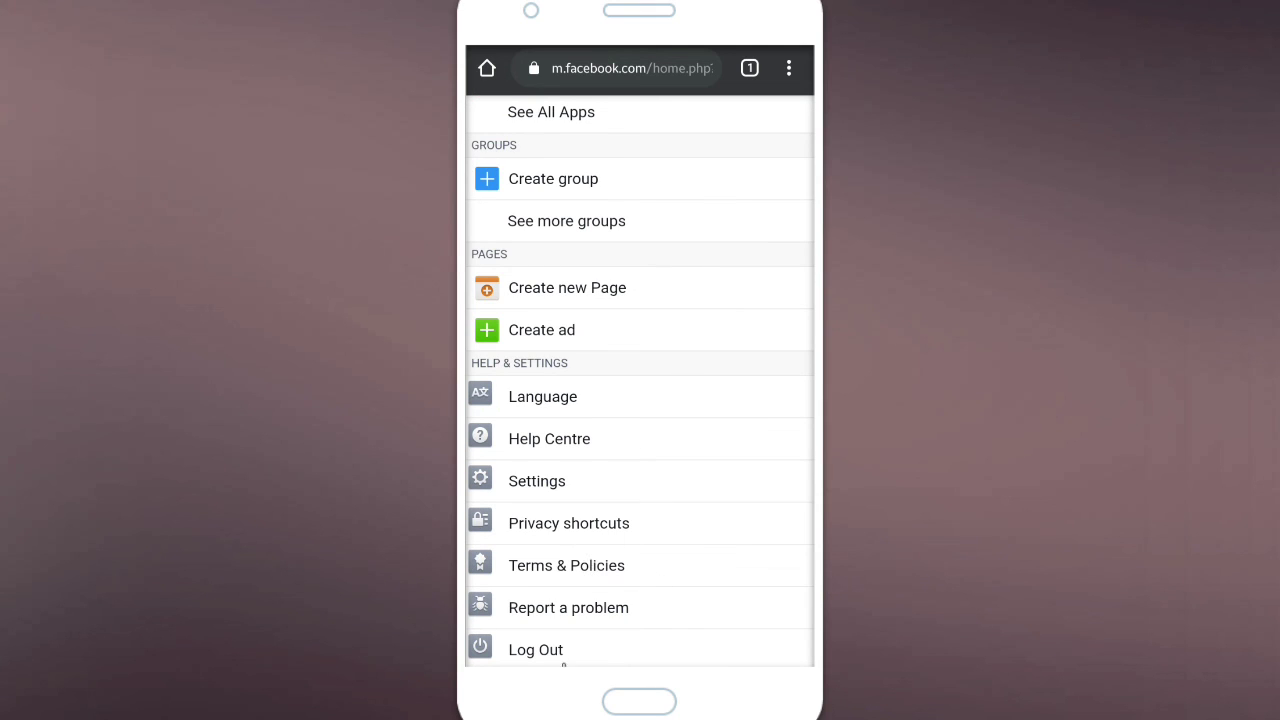
pyautogui.click(544, 660)
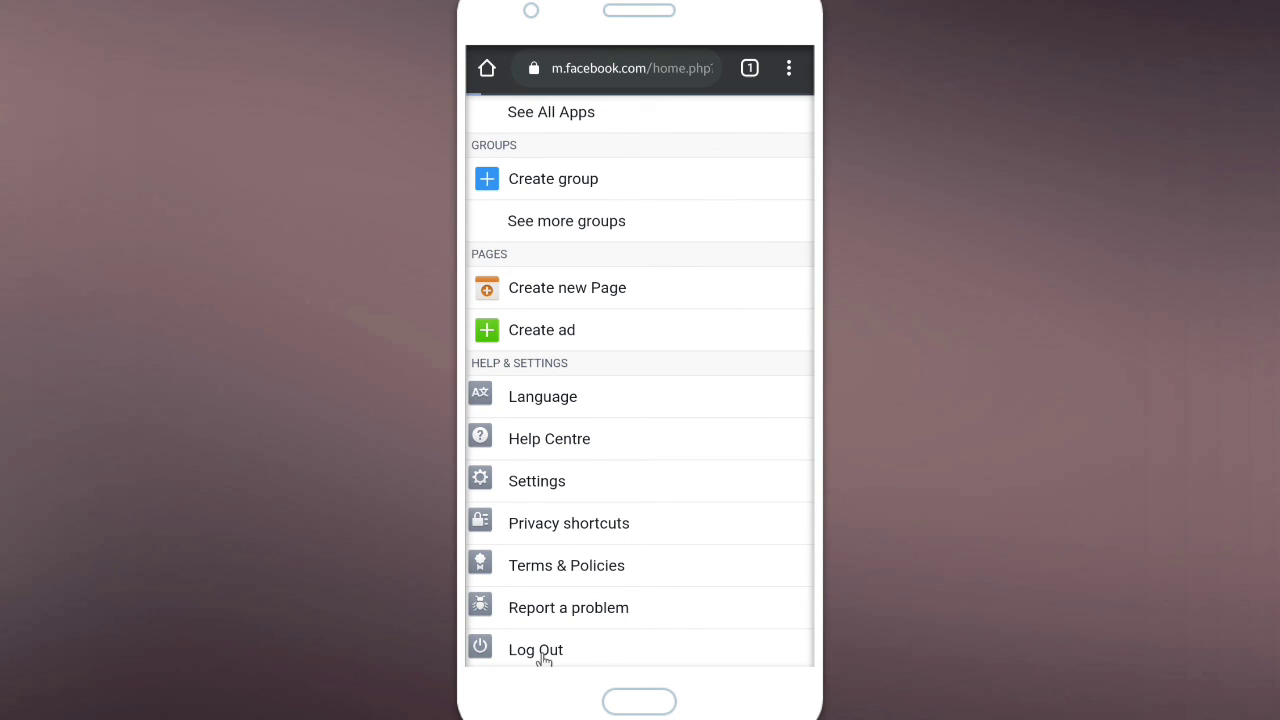